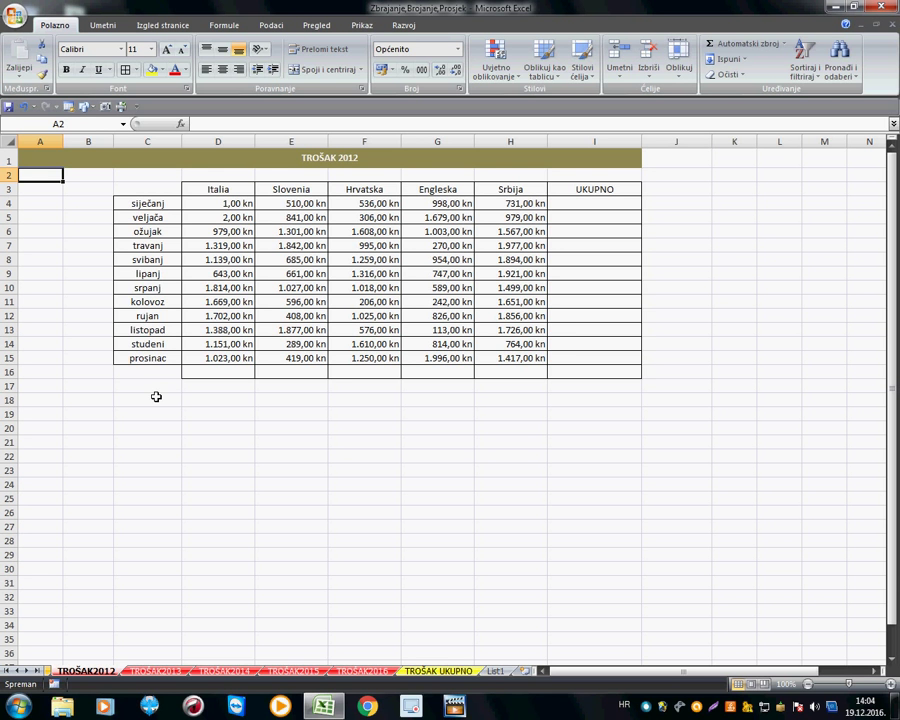
Inspect cells on TROŠAK2012, then flip through the sheets to TROŠAK2016 and back
{"action": "left_click", "coordinate": [155, 390]}
{"action": "left_click", "coordinate": [51, 178]}
{"action": "key", "text": "Down"}
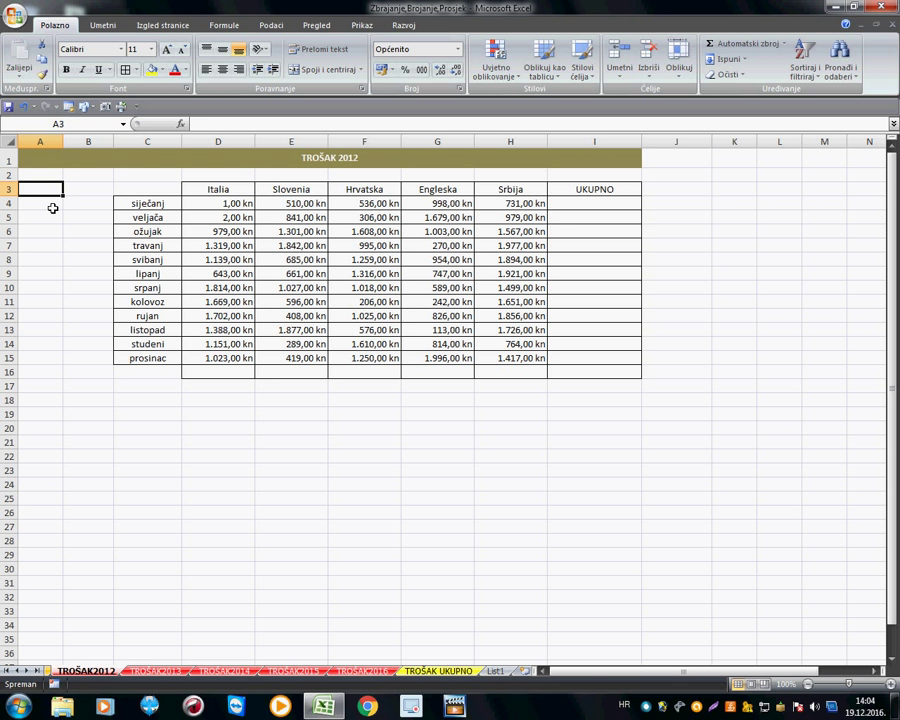
{"action": "left_click", "coordinate": [148, 671]}
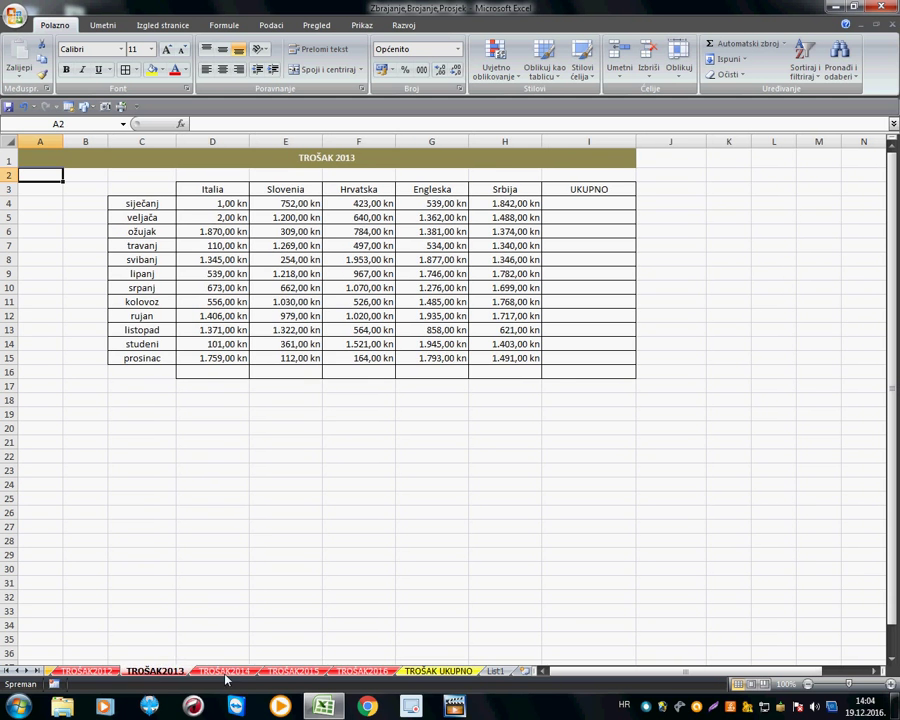
{"action": "left_click", "coordinate": [226, 673]}
{"action": "left_click", "coordinate": [306, 674]}
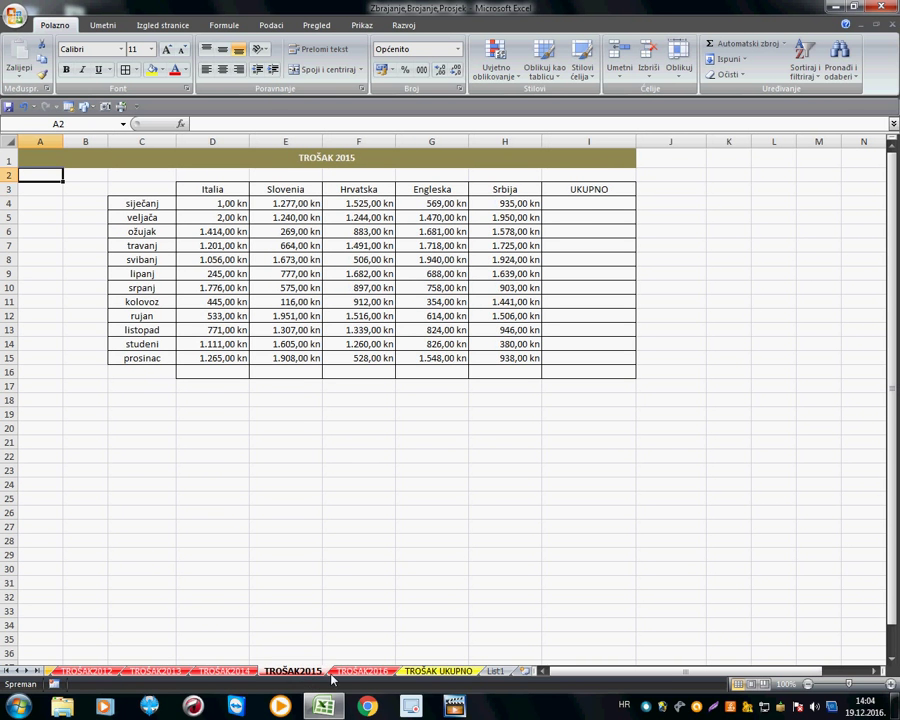
{"action": "left_click", "coordinate": [342, 672]}
{"action": "left_click", "coordinate": [262, 673]}
{"action": "left_click", "coordinate": [226, 672]}
{"action": "left_click", "coordinate": [152, 672]}
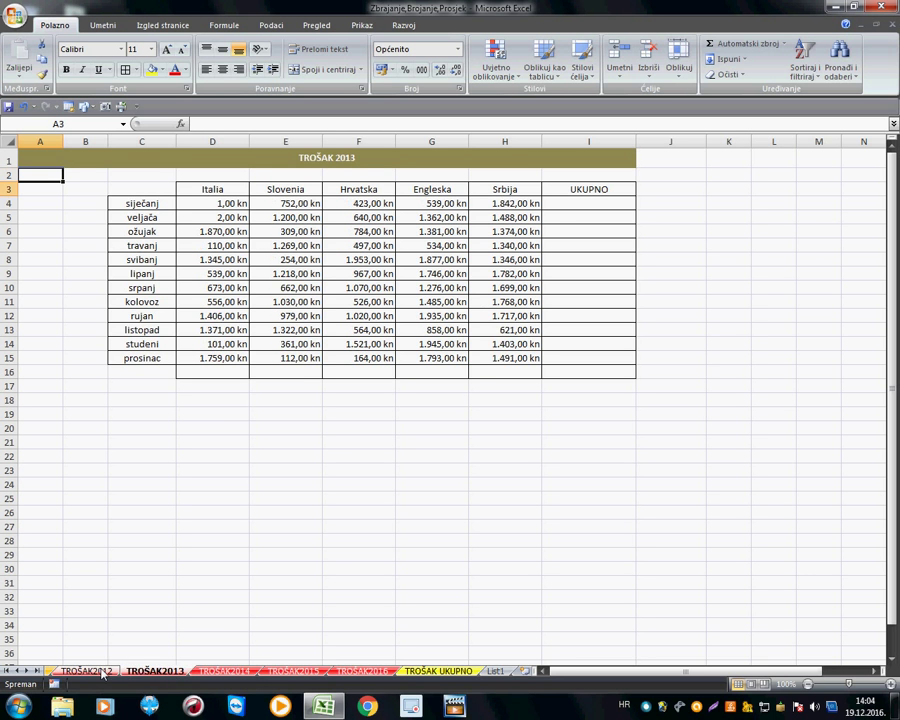
{"action": "left_click", "coordinate": [102, 673]}
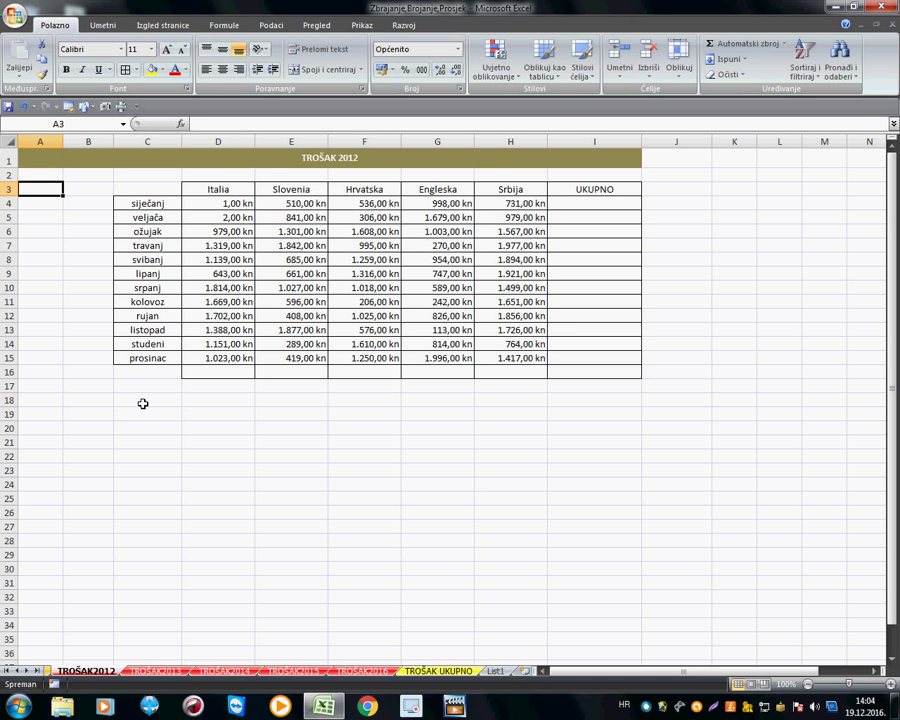
Select C18 below the table, then cycle through TROŠAK2013–TROŠAK2016 and return to TROŠAK2012
{"action": "left_click", "coordinate": [145, 403]}
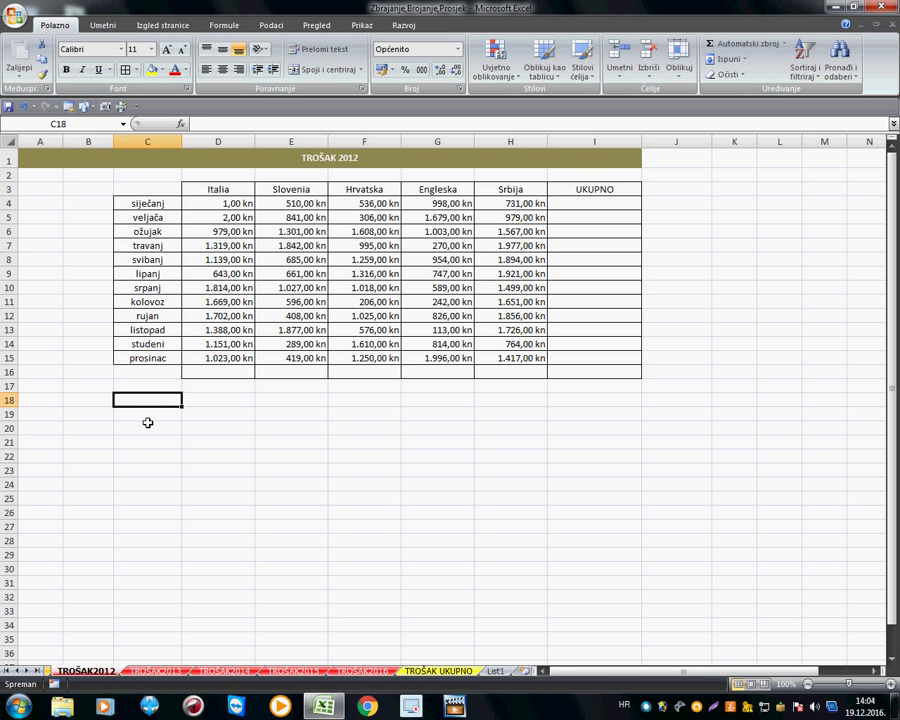
{"action": "left_click", "coordinate": [147, 420]}
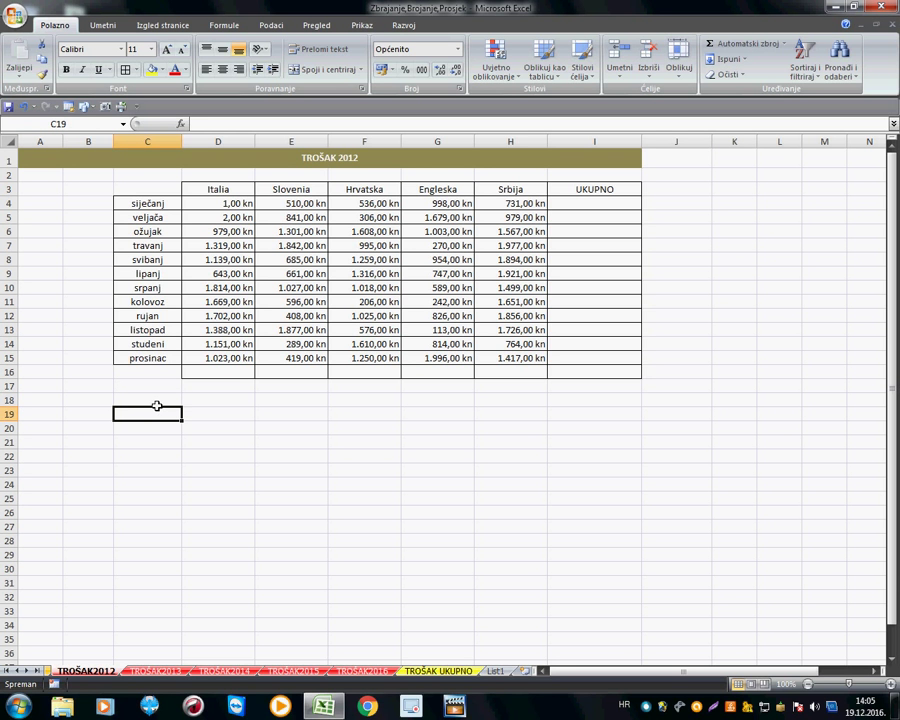
{"action": "left_click", "coordinate": [157, 405]}
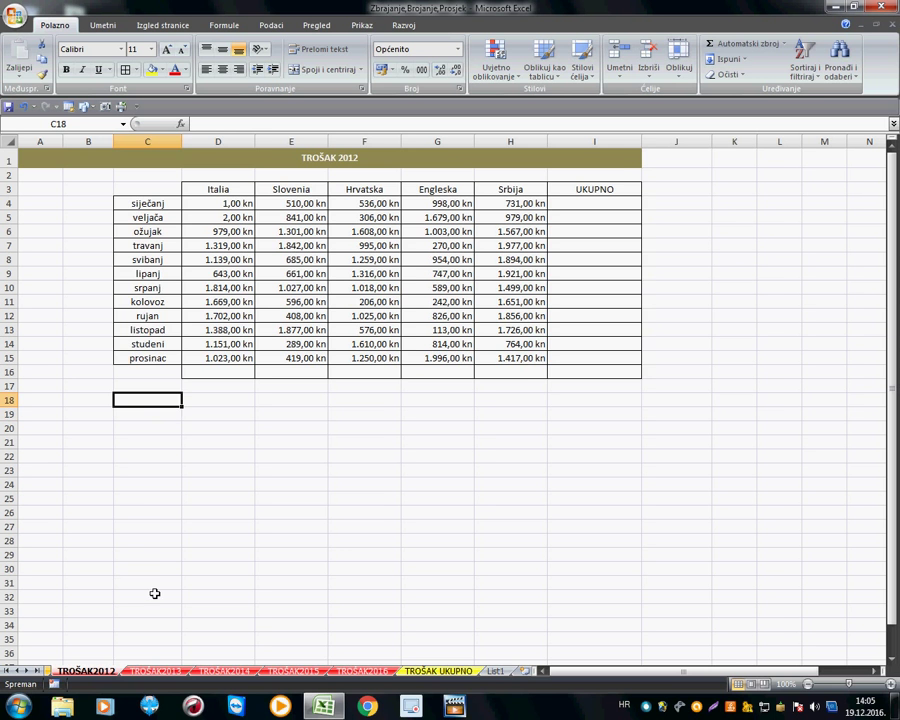
{"action": "left_click", "coordinate": [145, 672]}
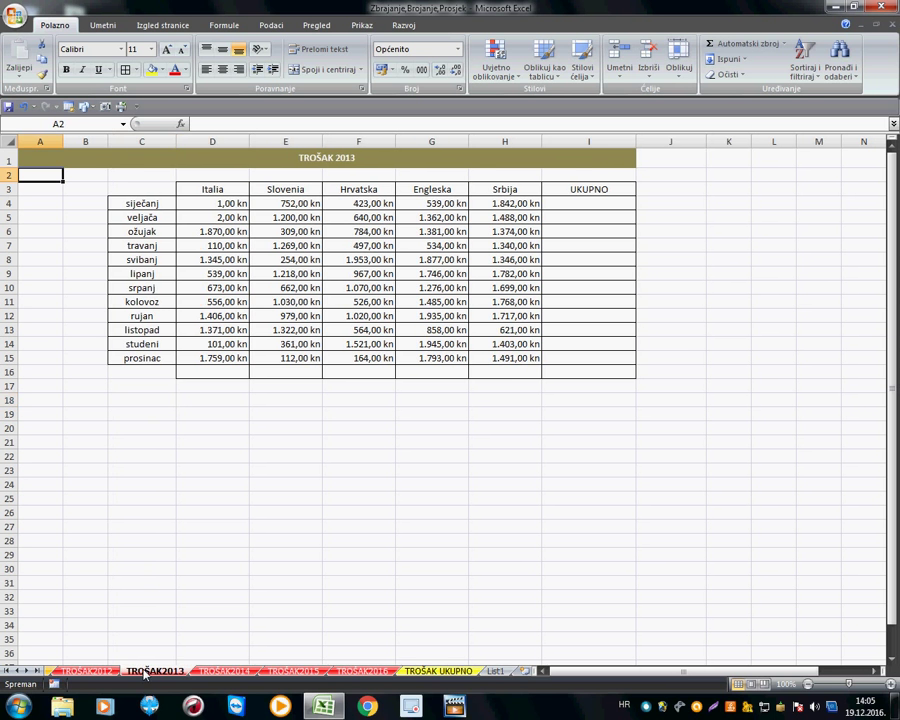
{"action": "left_click", "coordinate": [216, 674]}
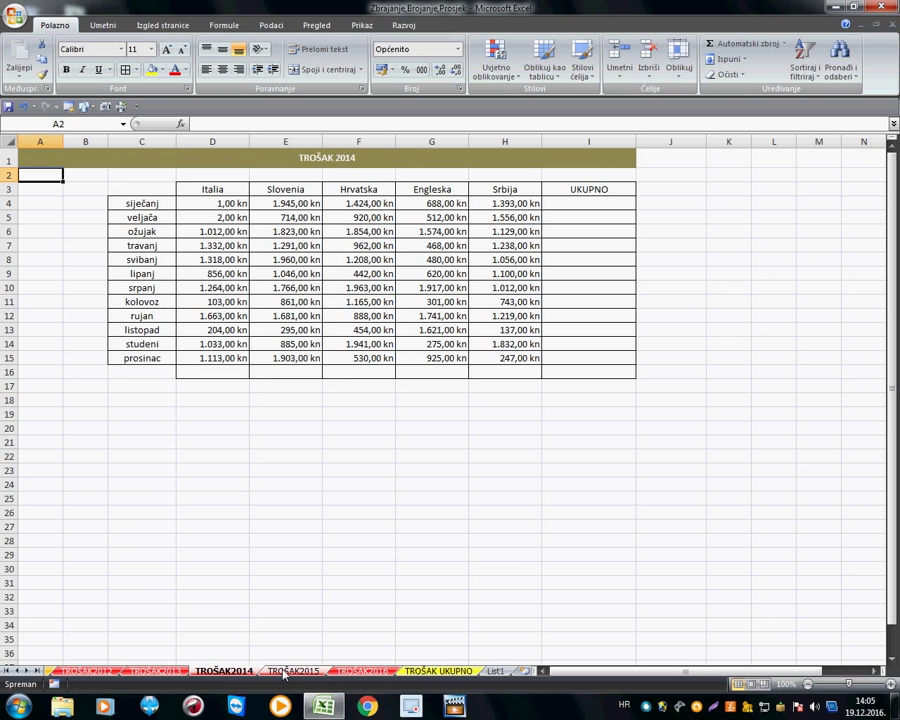
{"action": "left_click", "coordinate": [280, 672]}
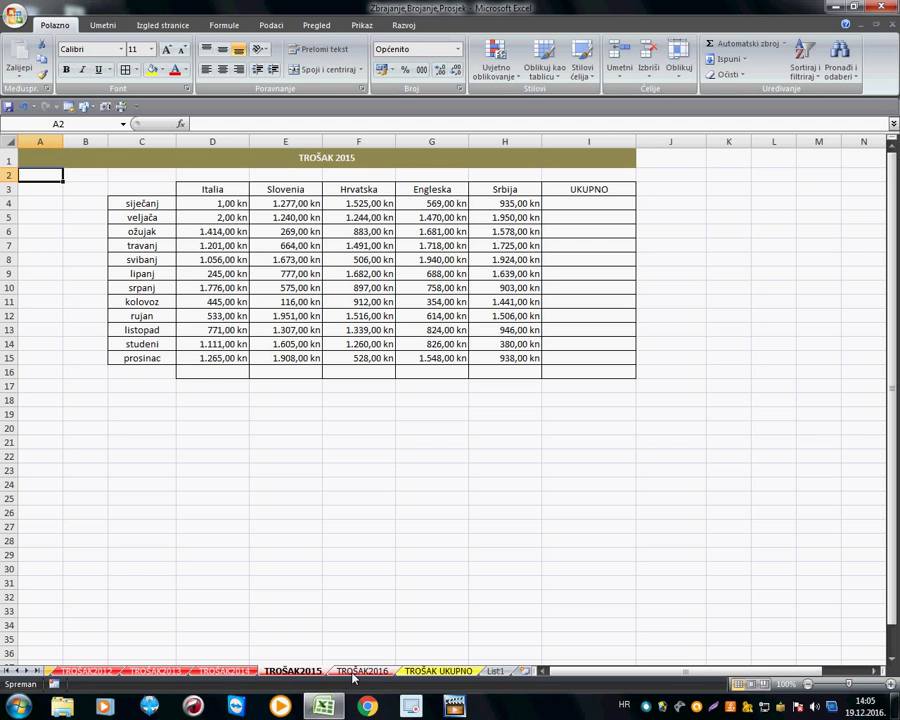
{"action": "left_click", "coordinate": [352, 674]}
{"action": "left_click", "coordinate": [304, 674]}
{"action": "left_click", "coordinate": [234, 674]}
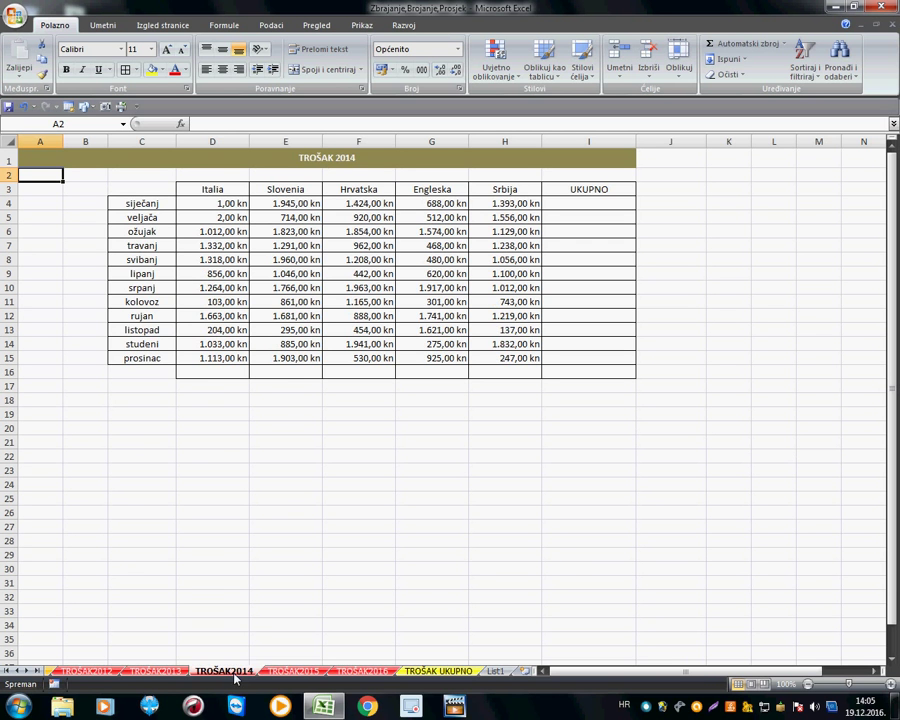
{"action": "left_click", "coordinate": [166, 672]}
{"action": "left_click", "coordinate": [100, 674]}
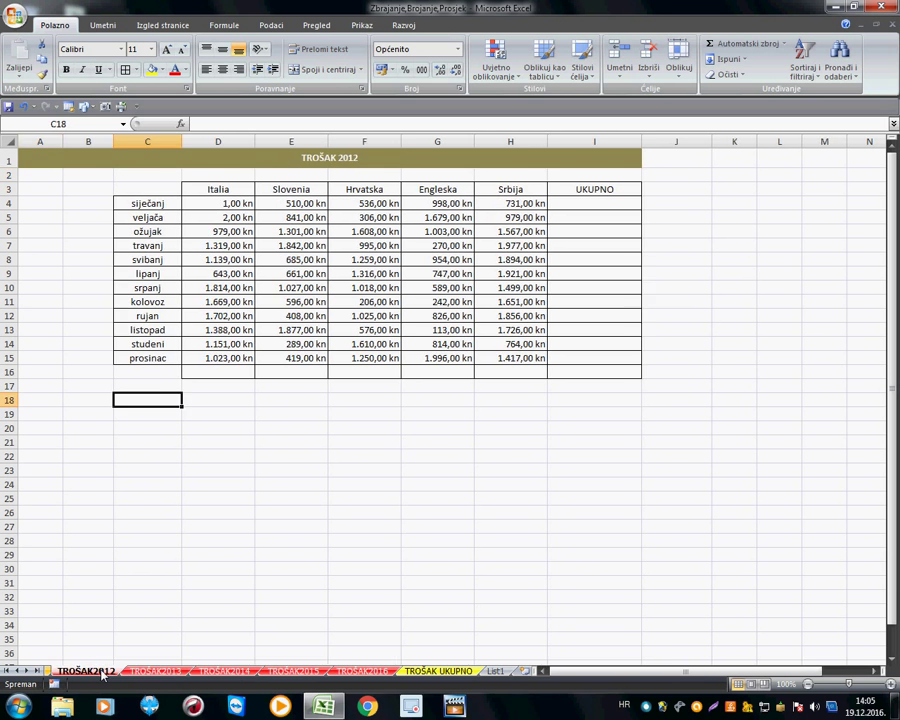
Cycle twice more through TROŠAK2013–TROŠAK2016, ending back on TROŠAK2012
{"action": "left_click", "coordinate": [158, 673]}
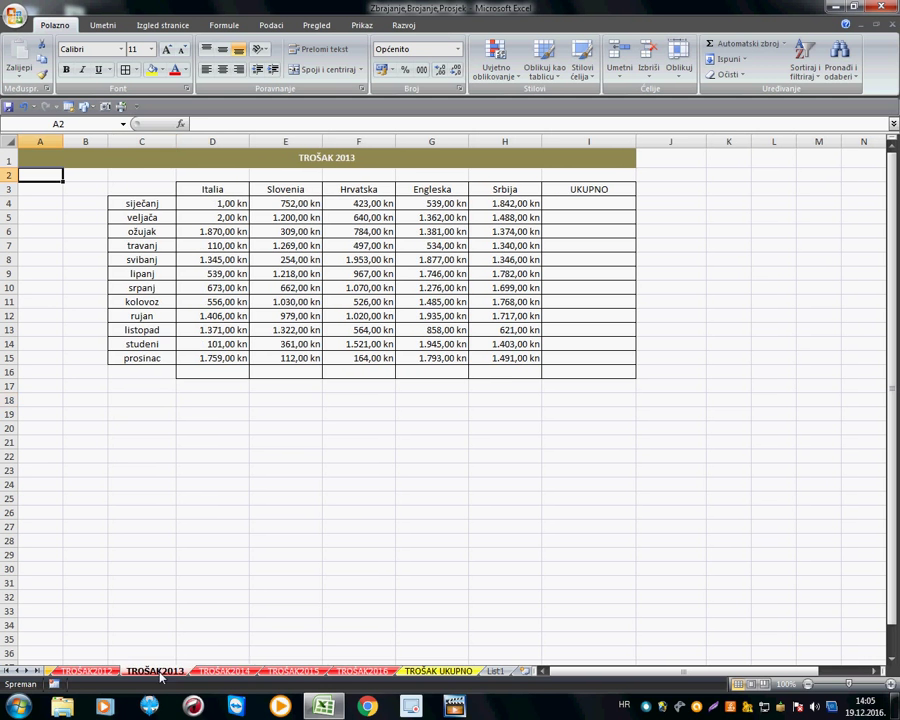
{"action": "left_click", "coordinate": [214, 675]}
{"action": "left_click", "coordinate": [292, 674]}
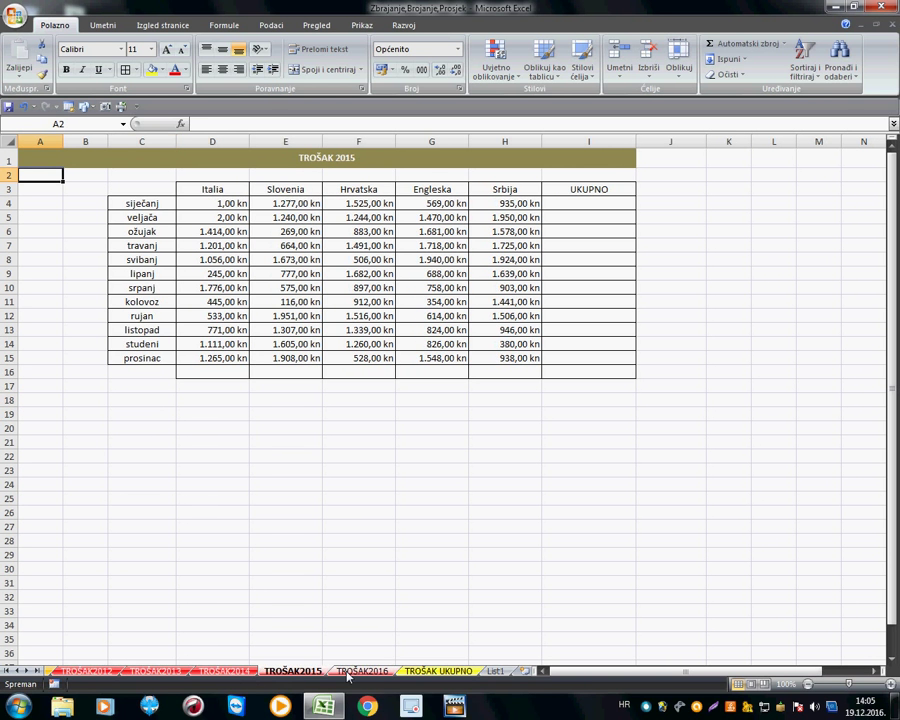
{"action": "left_click", "coordinate": [347, 674]}
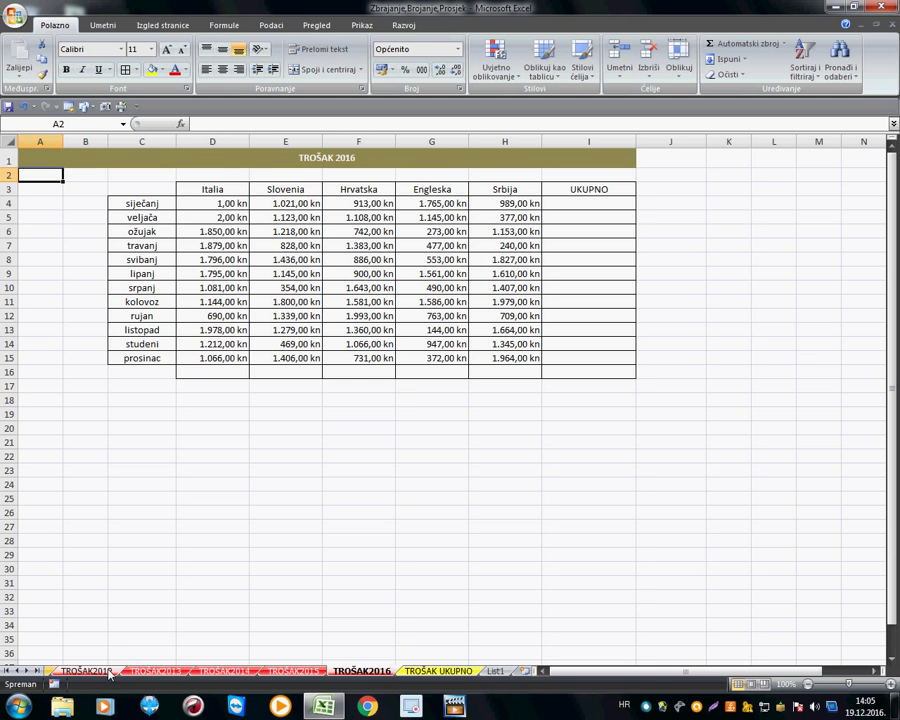
{"action": "left_click", "coordinate": [108, 673]}
{"action": "left_click", "coordinate": [152, 673]}
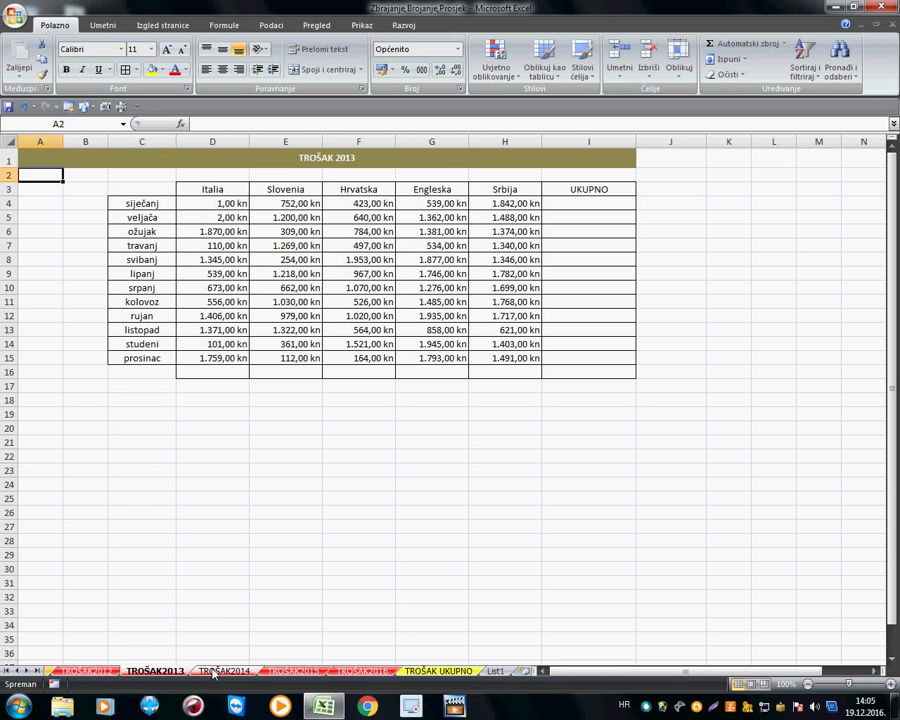
{"action": "left_click", "coordinate": [213, 674]}
{"action": "left_click", "coordinate": [297, 674]}
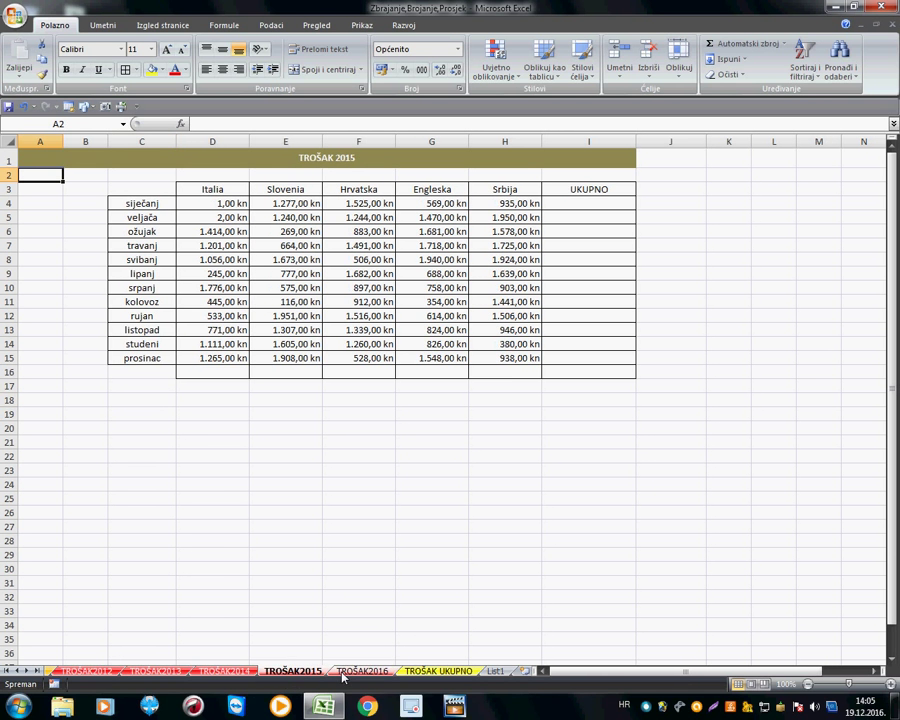
{"action": "left_click", "coordinate": [360, 672]}
{"action": "left_click", "coordinate": [90, 672]}
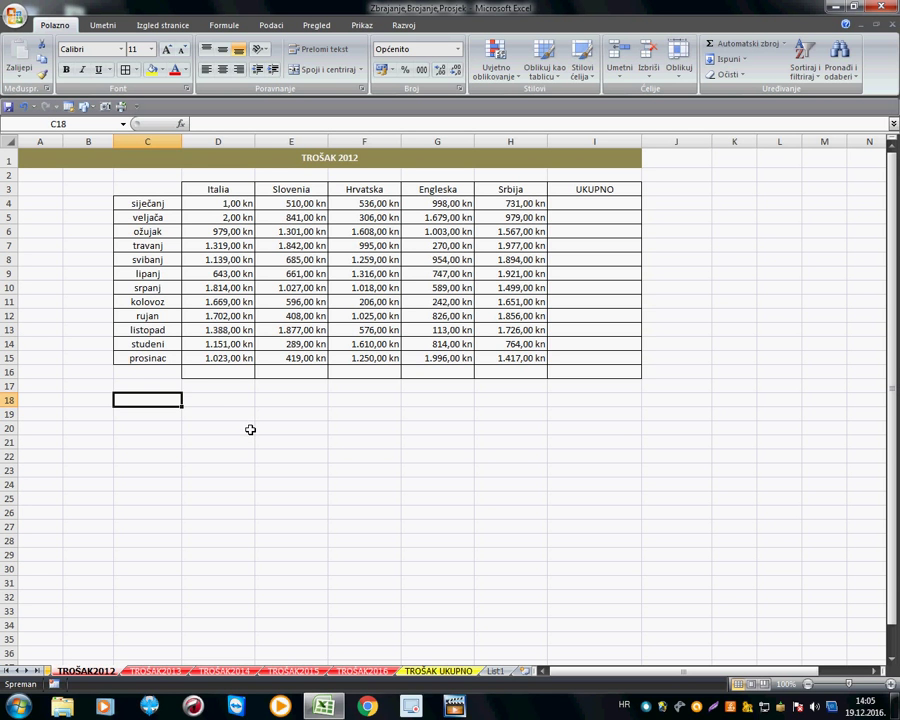
With C17 selected on TROŠAK2012, add TROŠAK2013 through TROŠAK2016 to the sheet group
{"action": "left_click", "coordinate": [217, 412]}
{"action": "left_click", "coordinate": [190, 404]}
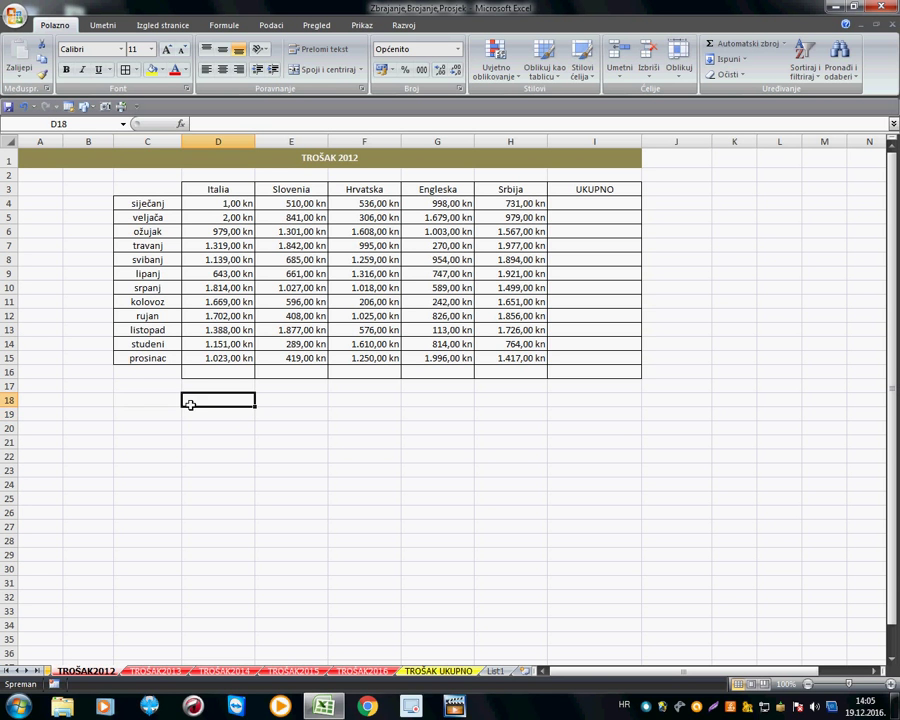
{"action": "left_click", "coordinate": [171, 400]}
{"action": "left_click", "coordinate": [157, 388]}
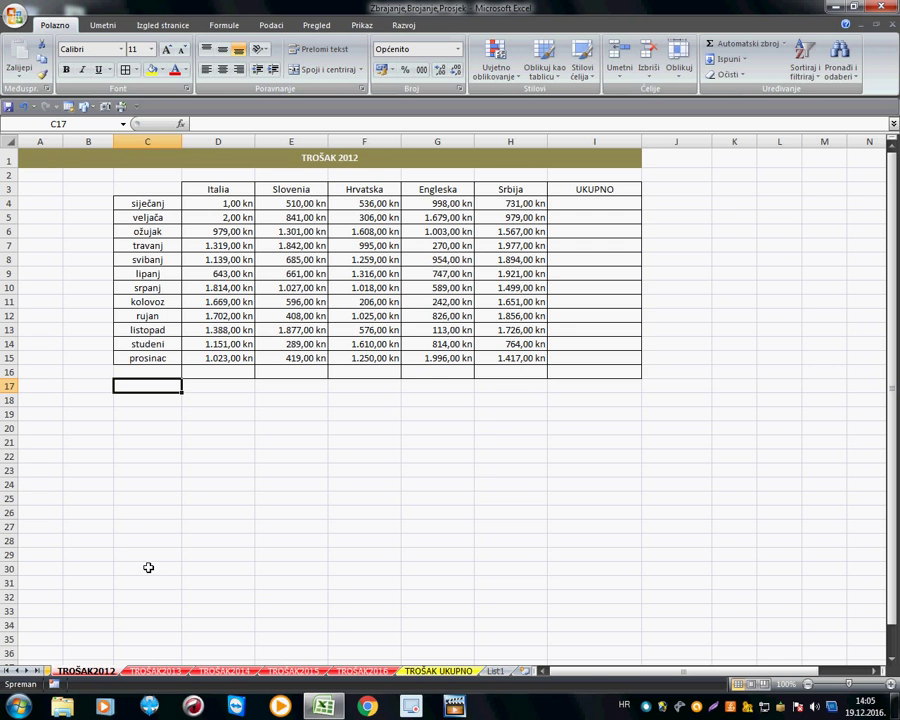
{"action": "left_click", "coordinate": [157, 672], "text": "ctrl"}
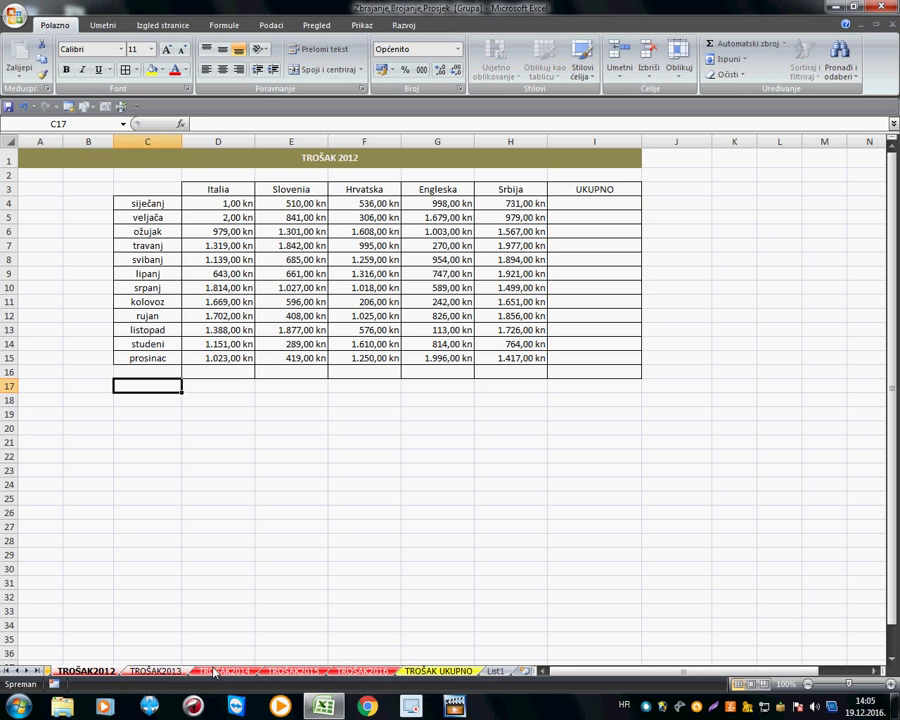
{"action": "left_click", "coordinate": [205, 672], "text": "ctrl"}
{"action": "left_click", "coordinate": [284, 672], "text": "ctrl"}
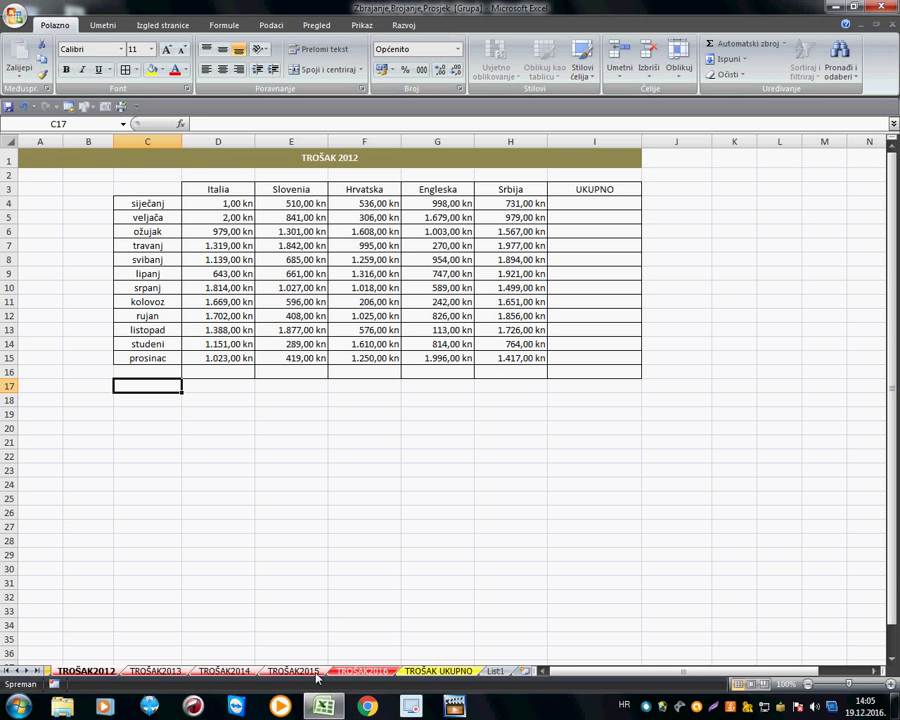
{"action": "left_click", "coordinate": [360, 672], "text": "ctrl"}
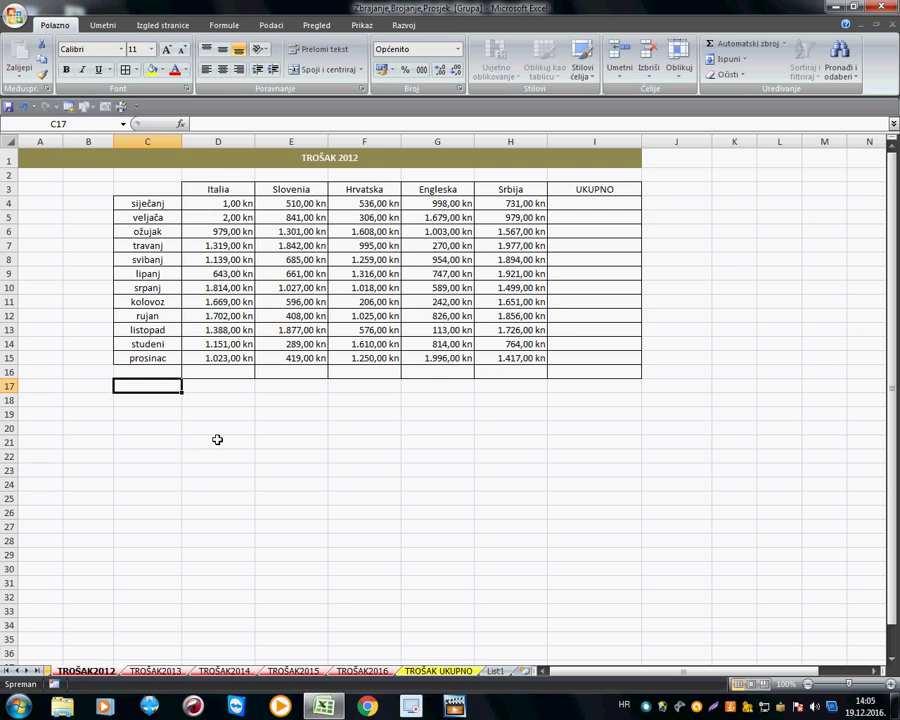
Widen month column C and bold the month names C4:C15 and country headers D3:I3
{"action": "left_click", "coordinate": [208, 405]}
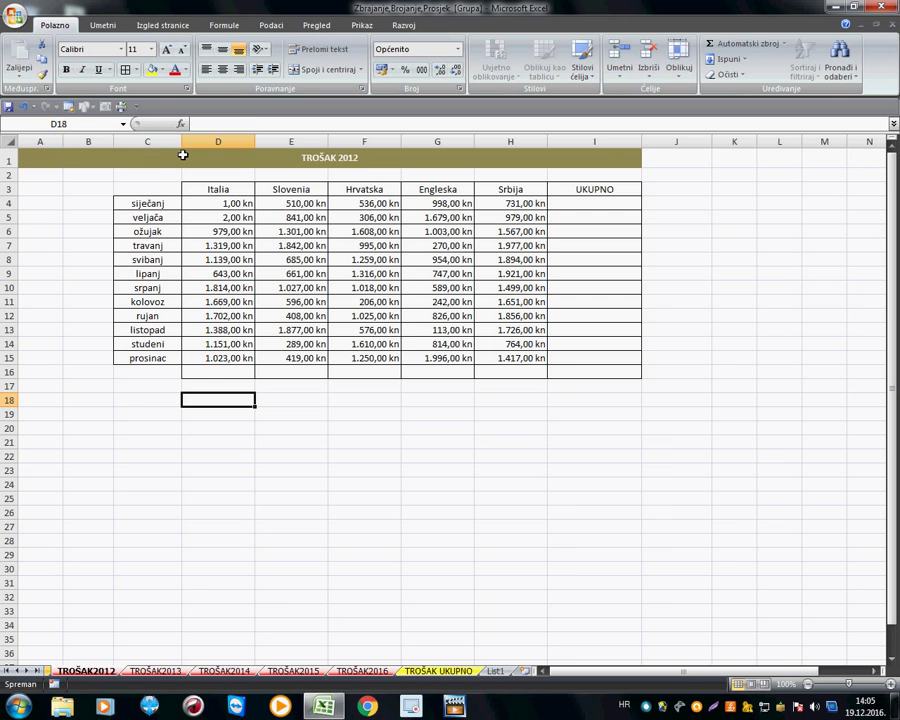
{"action": "left_click_drag", "start_coordinate": [185, 146], "coordinate": [208, 147]}
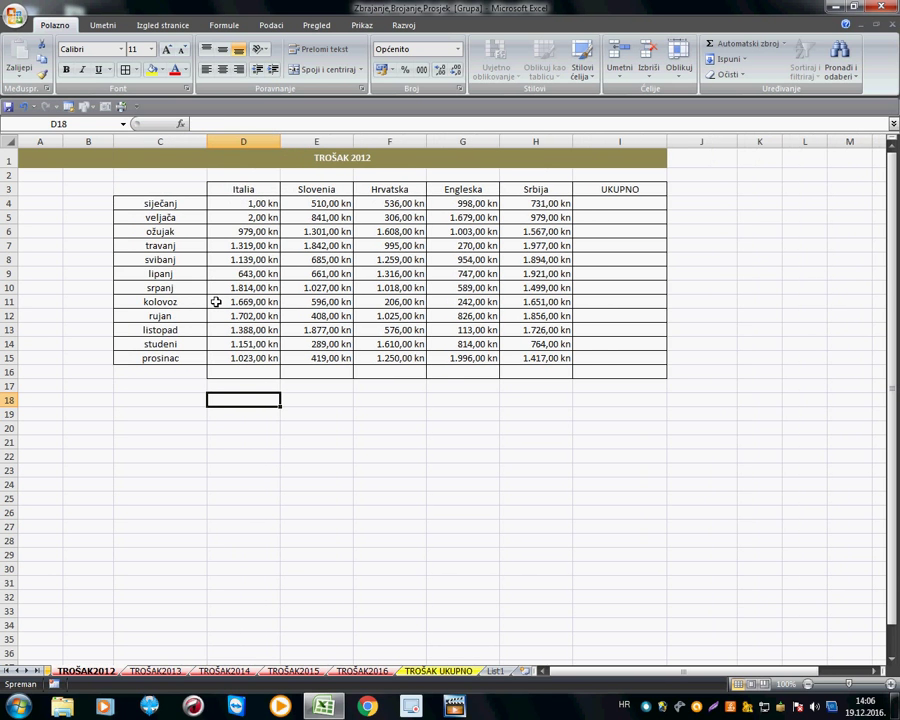
{"action": "left_click_drag", "start_coordinate": [160, 204], "coordinate": [165, 357]}
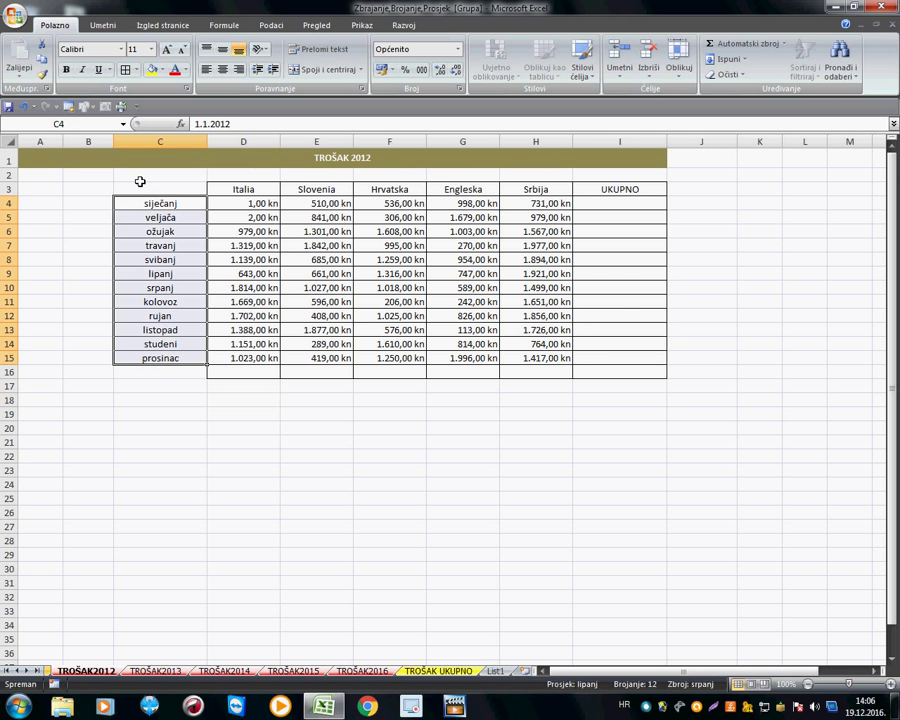
{"action": "left_click", "coordinate": [66, 69]}
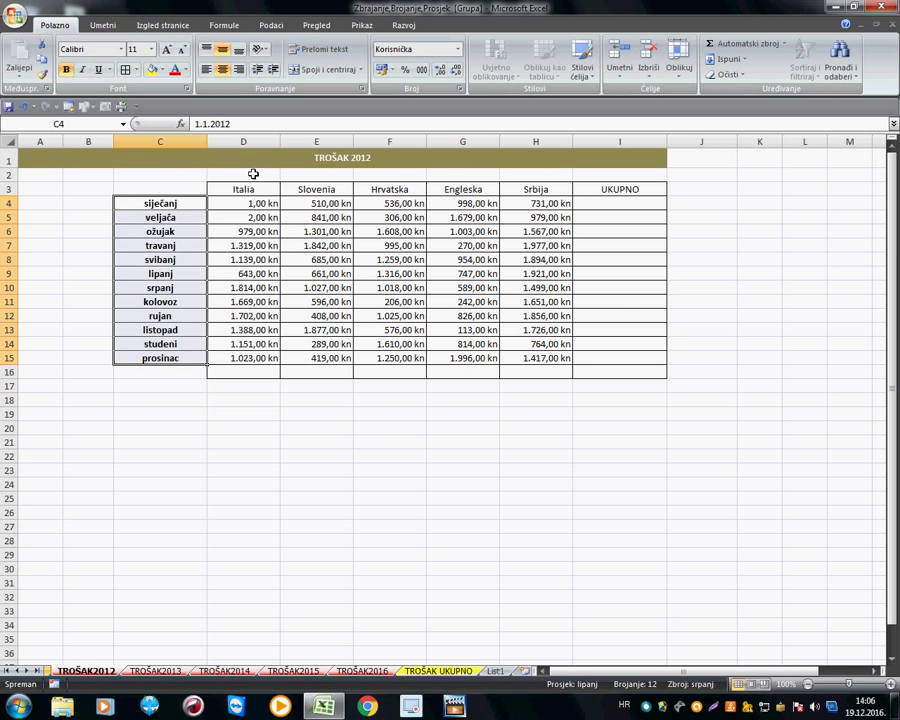
{"action": "left_click_drag", "start_coordinate": [247, 191], "coordinate": [622, 189]}
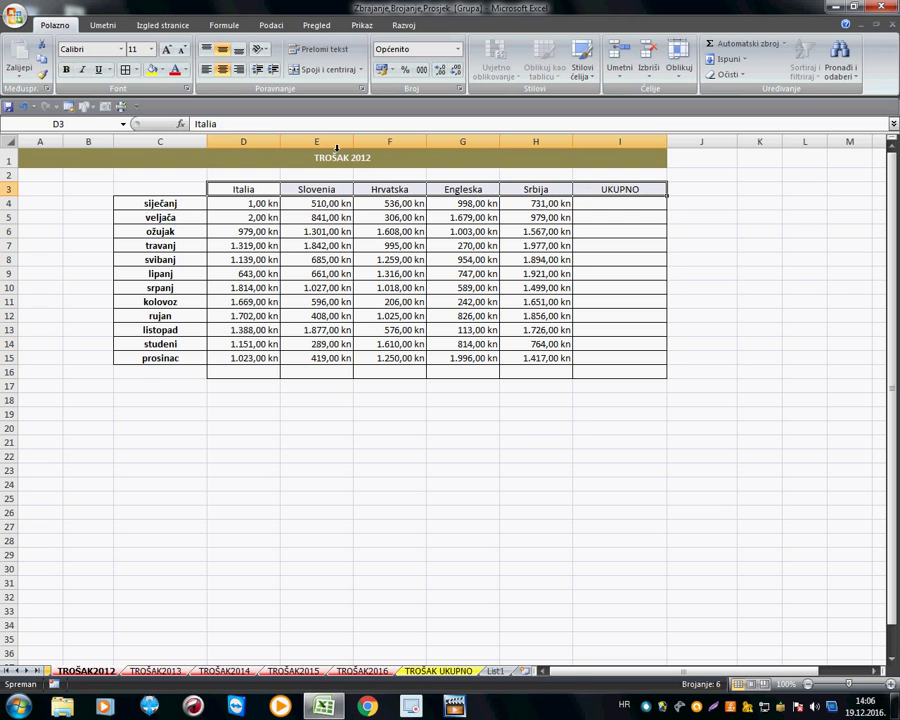
{"action": "left_click", "coordinate": [66, 69]}
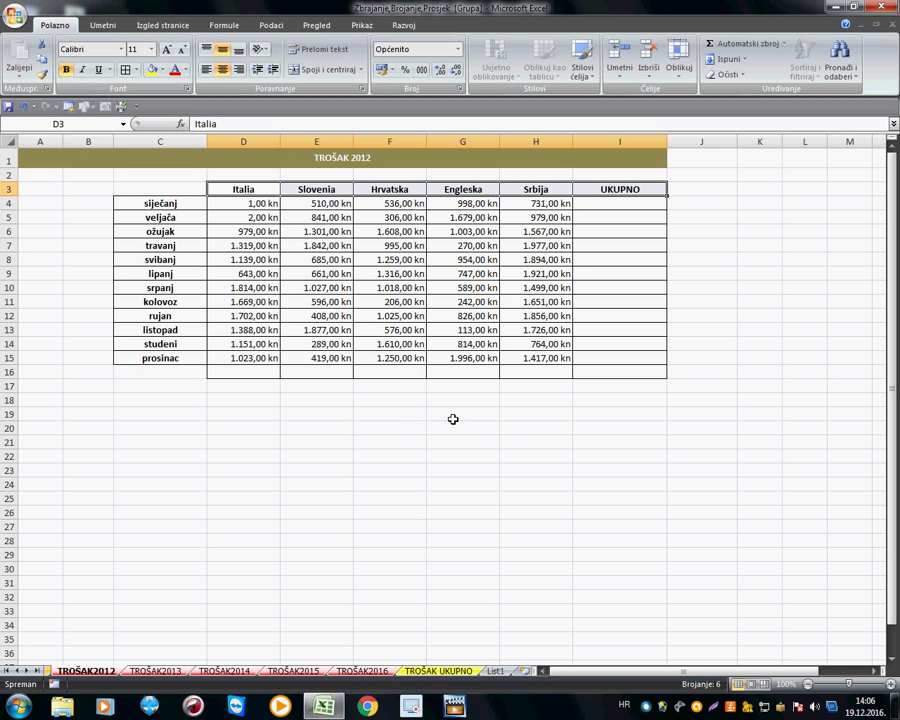
AutoSum the Italia column into D16, giving 12.830,00 kn
{"action": "left_click", "coordinate": [263, 376]}
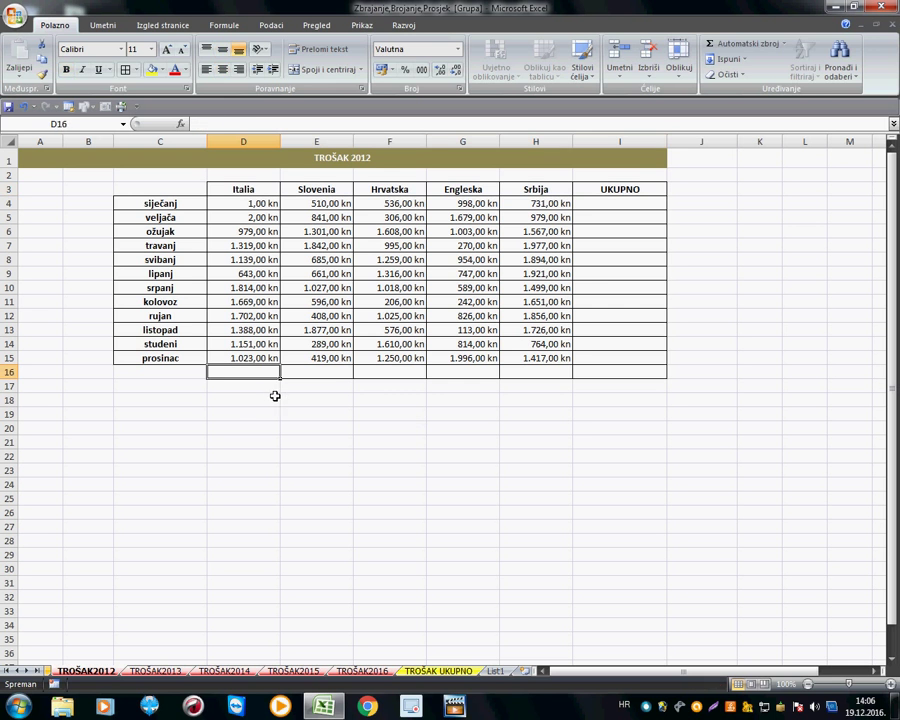
{"action": "left_click", "coordinate": [729, 45]}
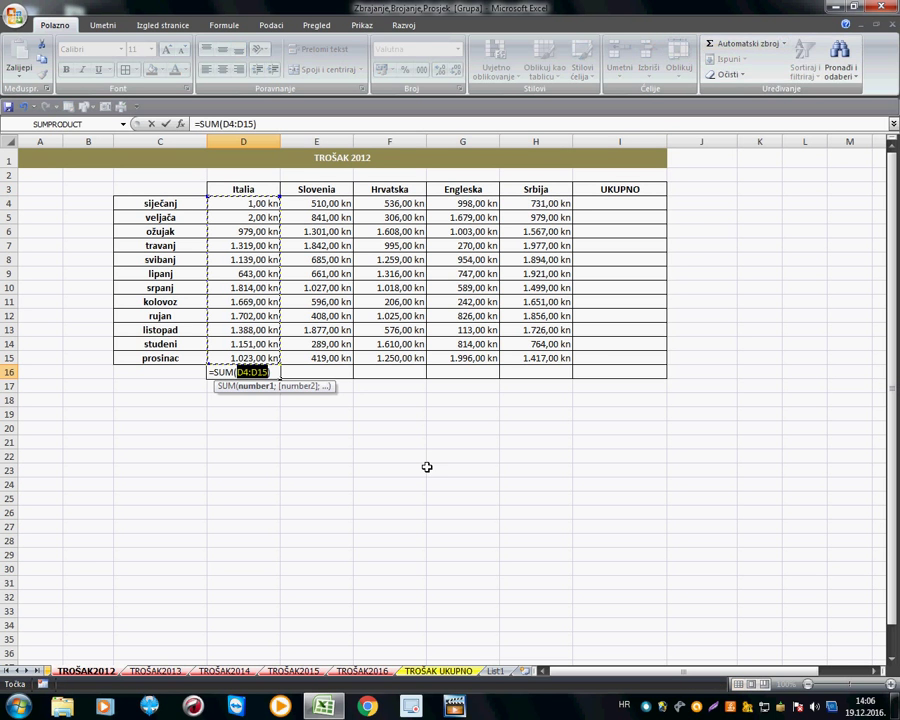
{"action": "key", "text": "Return"}
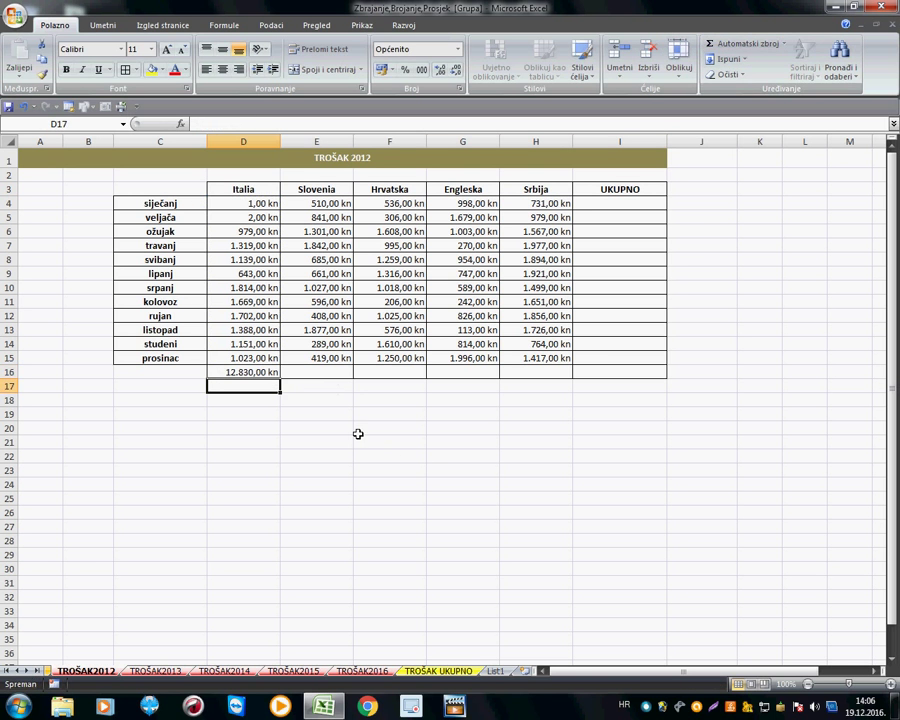
{"action": "left_click", "coordinate": [272, 373]}
Copy the D16 total across to I16, then sum each month row into I4:I15
{"action": "left_click_drag", "start_coordinate": [281, 379], "coordinate": [645, 378]}
{"action": "left_click", "coordinate": [651, 206]}
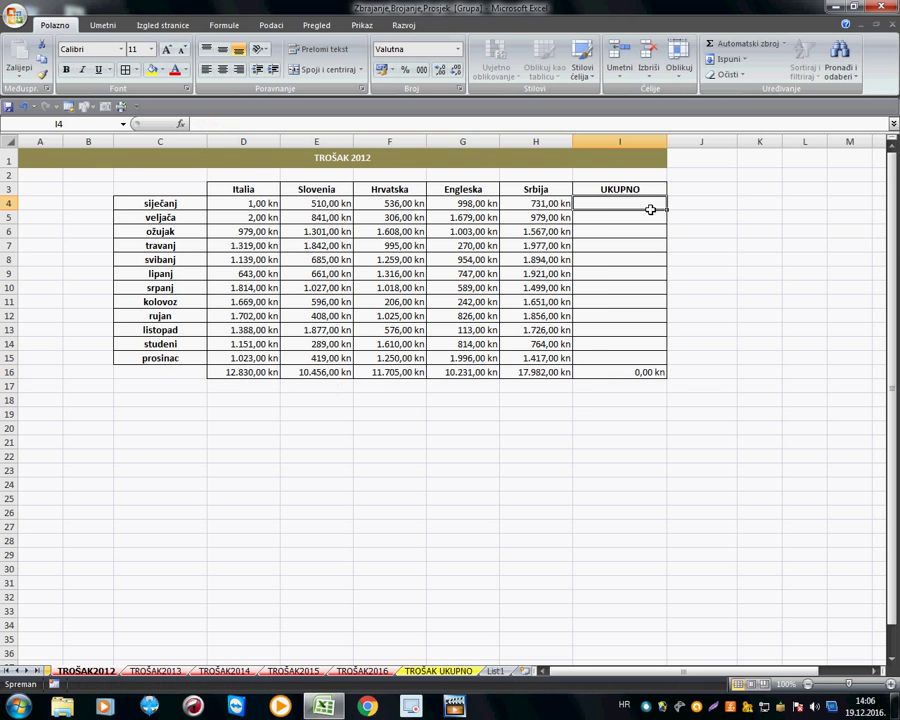
{"action": "left_click", "coordinate": [712, 44]}
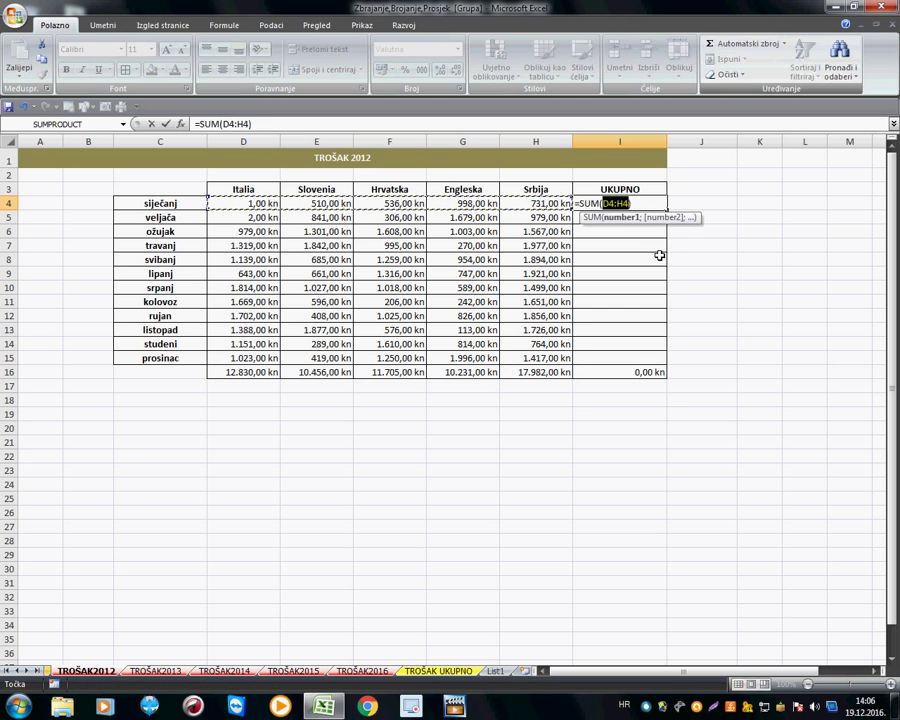
{"action": "key", "text": "Return"}
{"action": "left_click", "coordinate": [647, 203]}
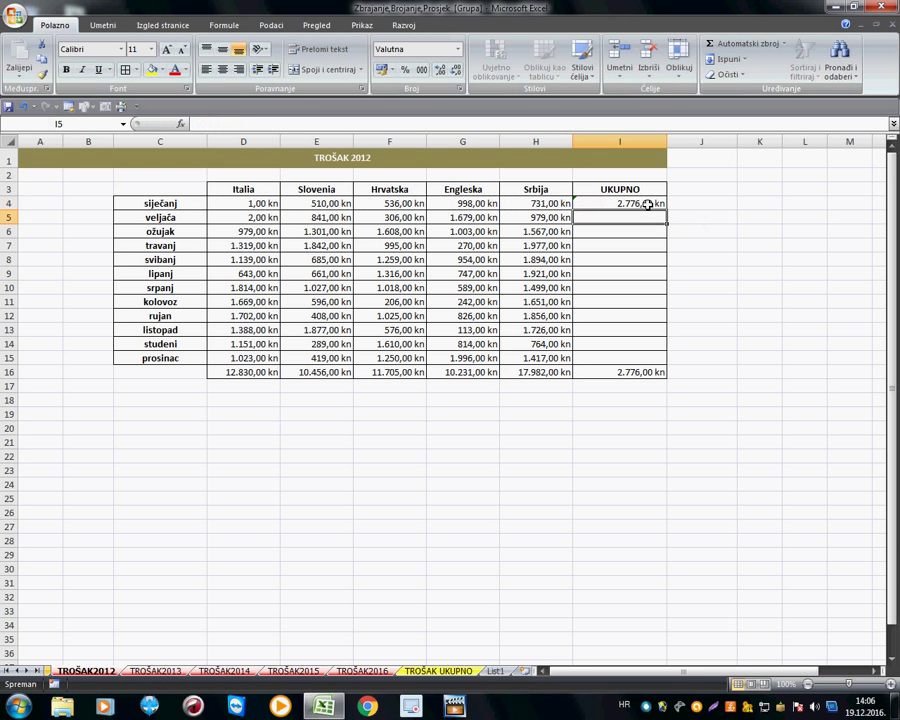
{"action": "double_click", "coordinate": [671, 213]}
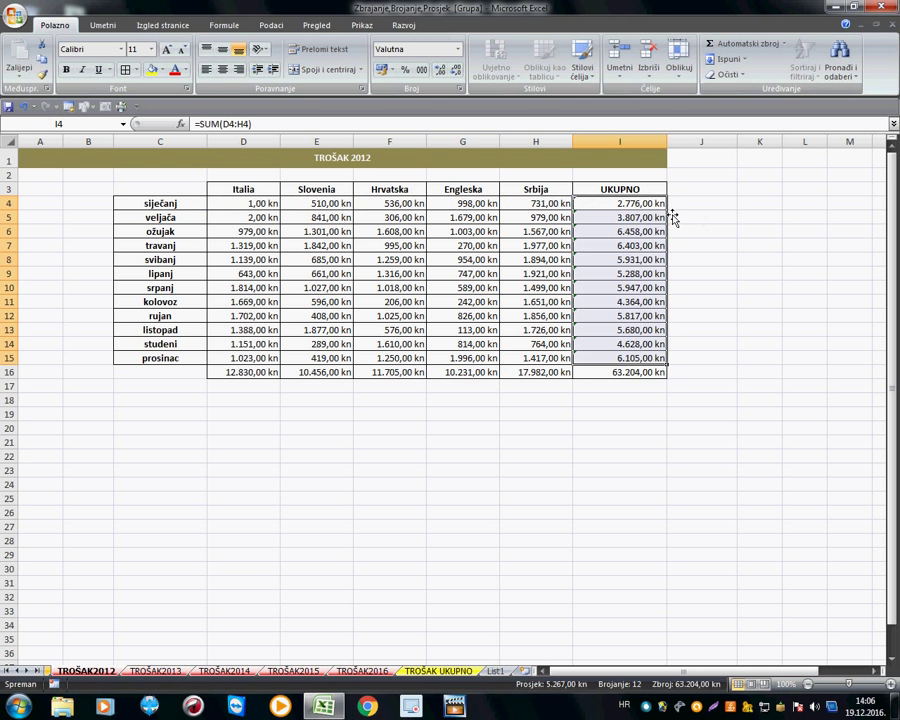
{"action": "left_click", "coordinate": [333, 420]}
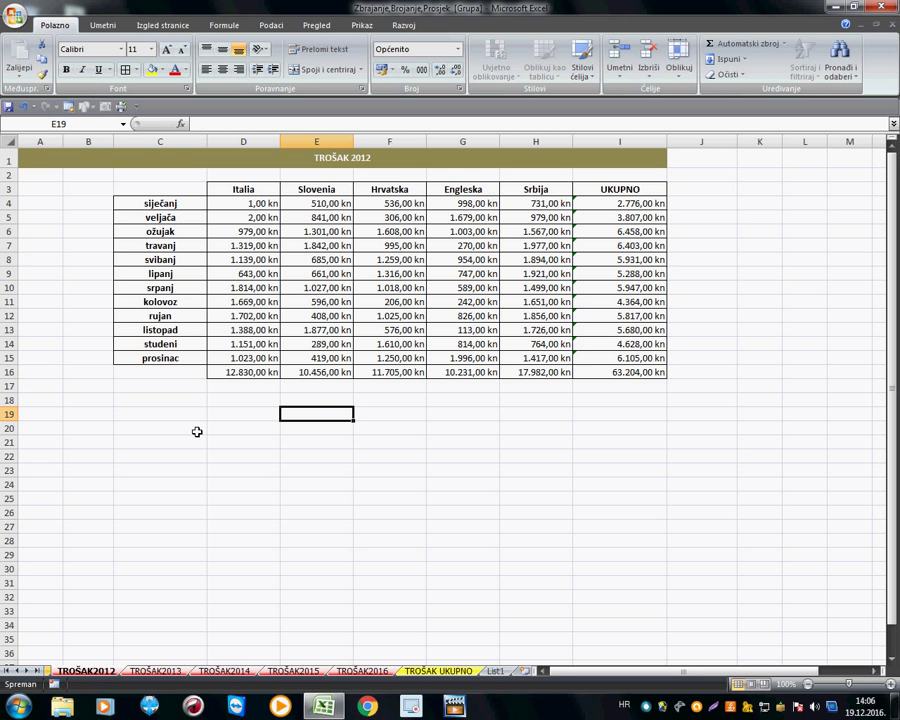
Ungroup the sheets via List1, then check TROŠAK2013–TROŠAK2016 for totals and return to TROŠAK2012
{"action": "left_click", "coordinate": [496, 671]}
{"action": "left_click", "coordinate": [100, 673]}
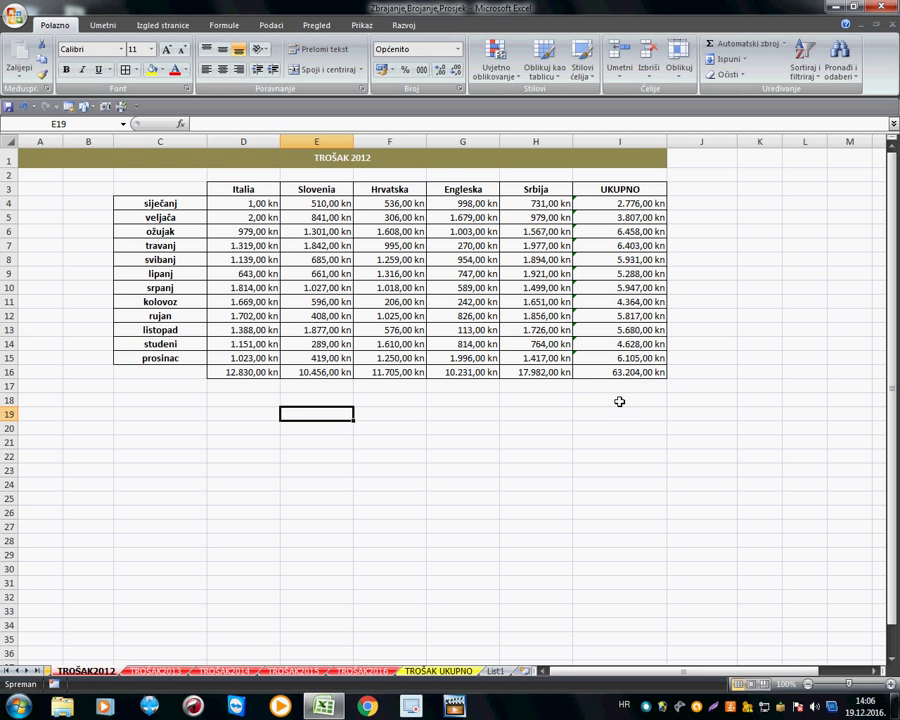
{"action": "left_click", "coordinate": [170, 672], "text": "ctrl"}
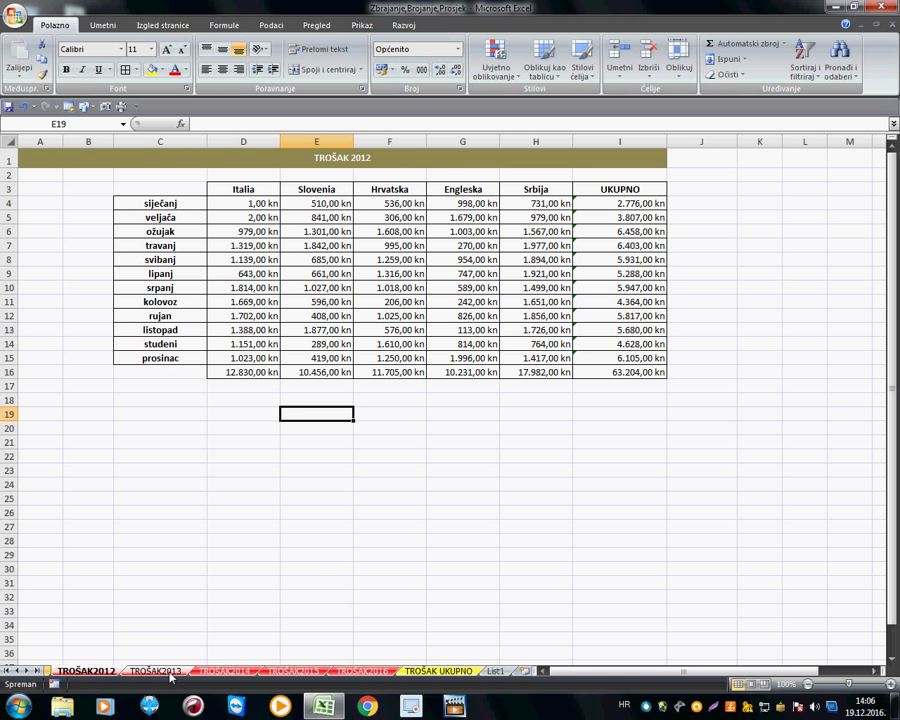
{"action": "left_click", "coordinate": [224, 672]}
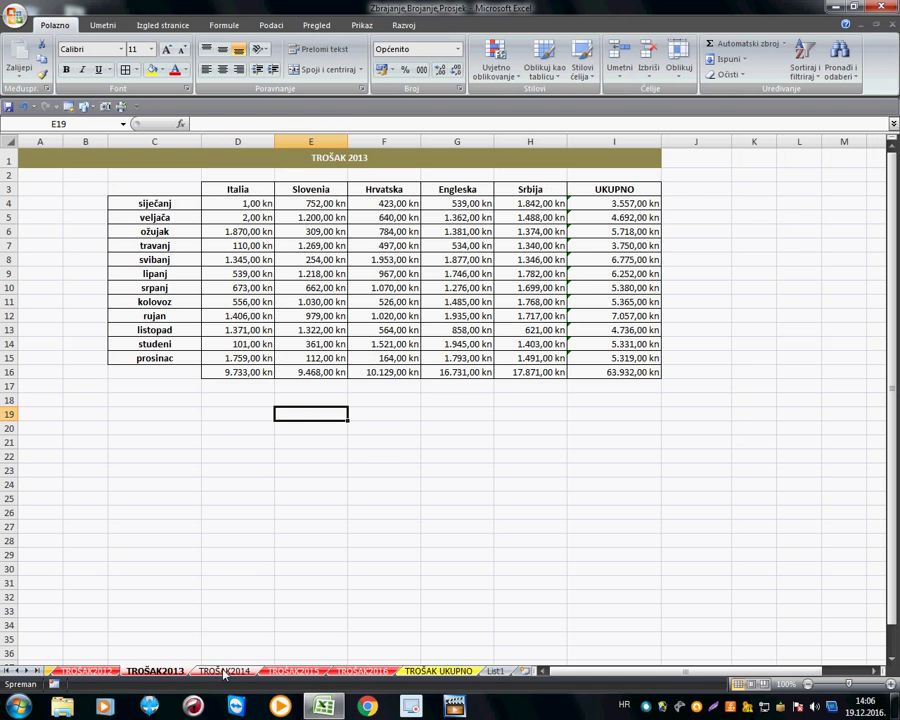
{"action": "left_click", "coordinate": [291, 672]}
{"action": "left_click", "coordinate": [360, 673]}
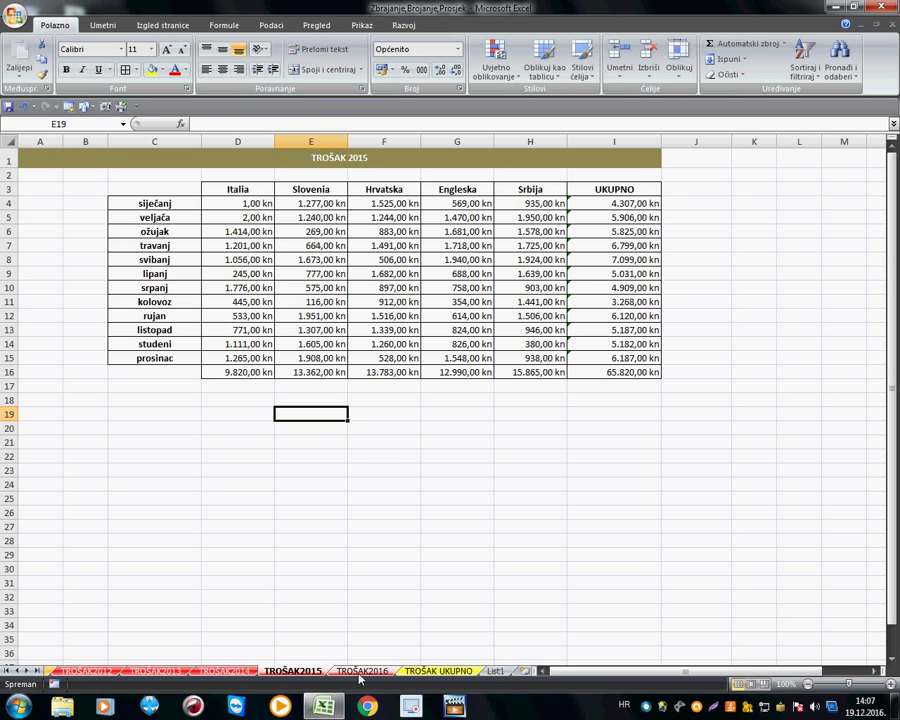
{"action": "left_click", "coordinate": [310, 673]}
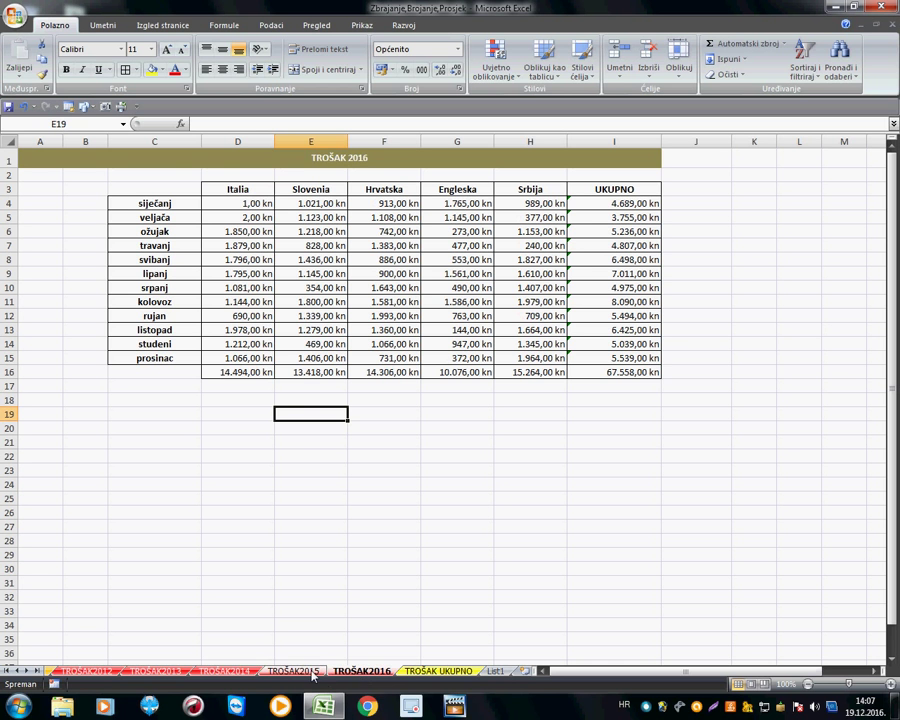
{"action": "left_click", "coordinate": [225, 672]}
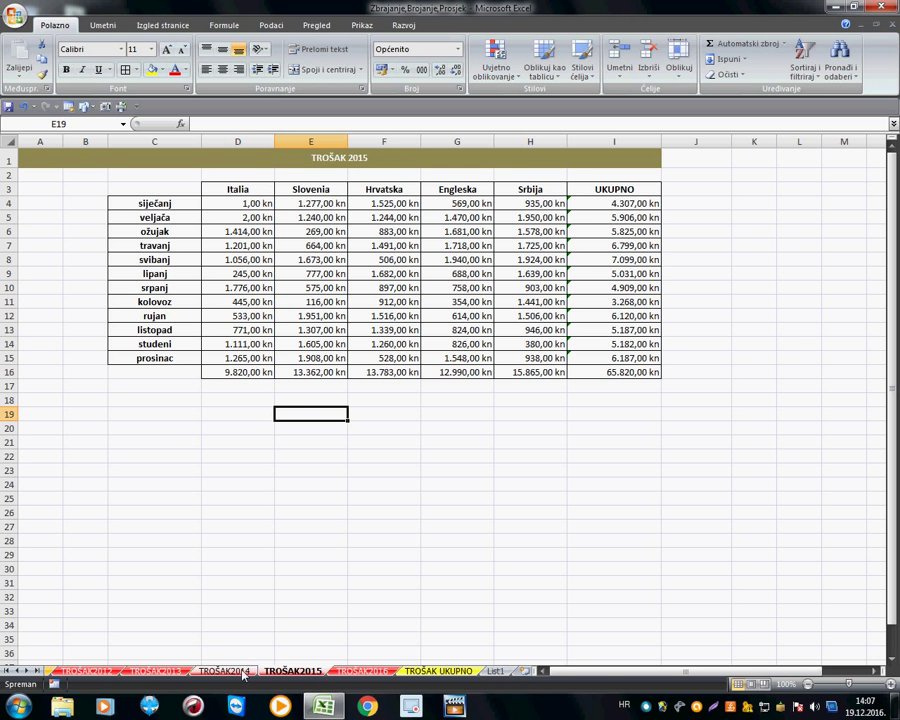
{"action": "left_click", "coordinate": [162, 672]}
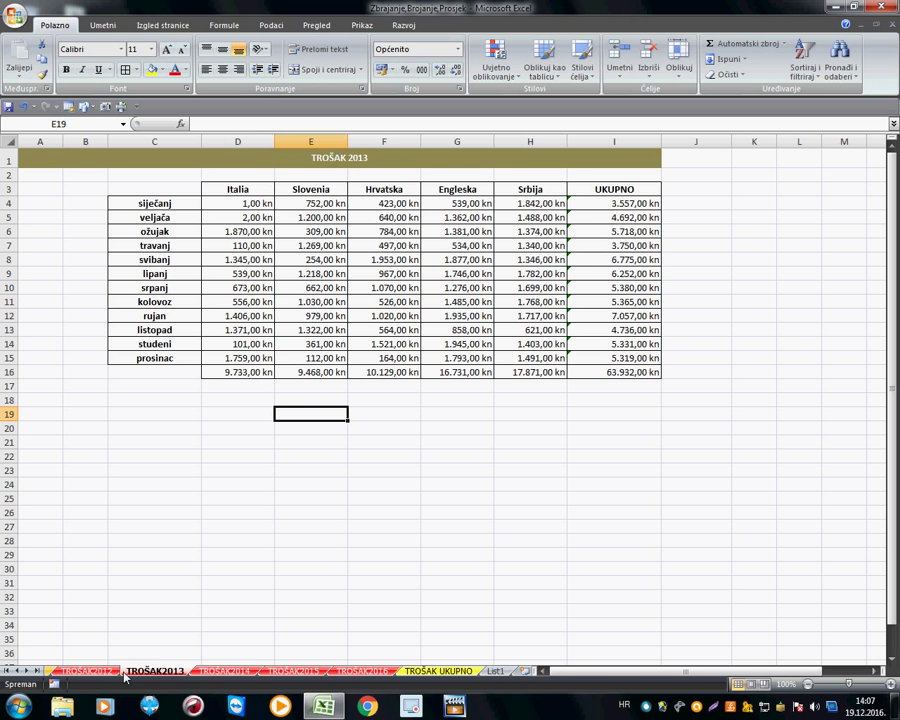
{"action": "left_click", "coordinate": [95, 673]}
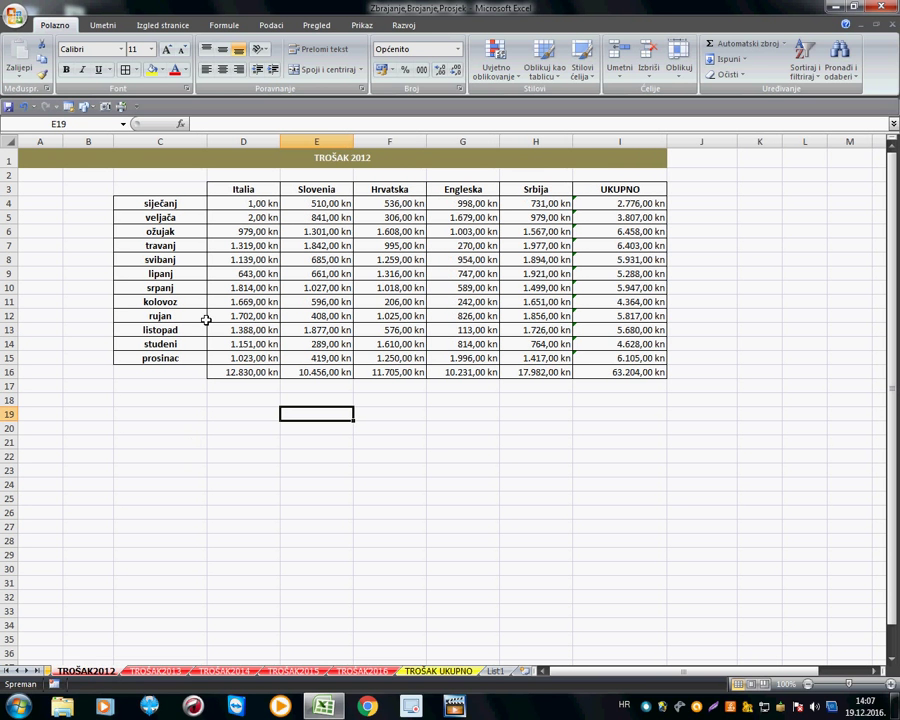
Flip once more through TROŠAK2013–TROŠAK2016 and back to TROŠAK2012
{"action": "left_click", "coordinate": [160, 672]}
{"action": "left_click", "coordinate": [225, 672]}
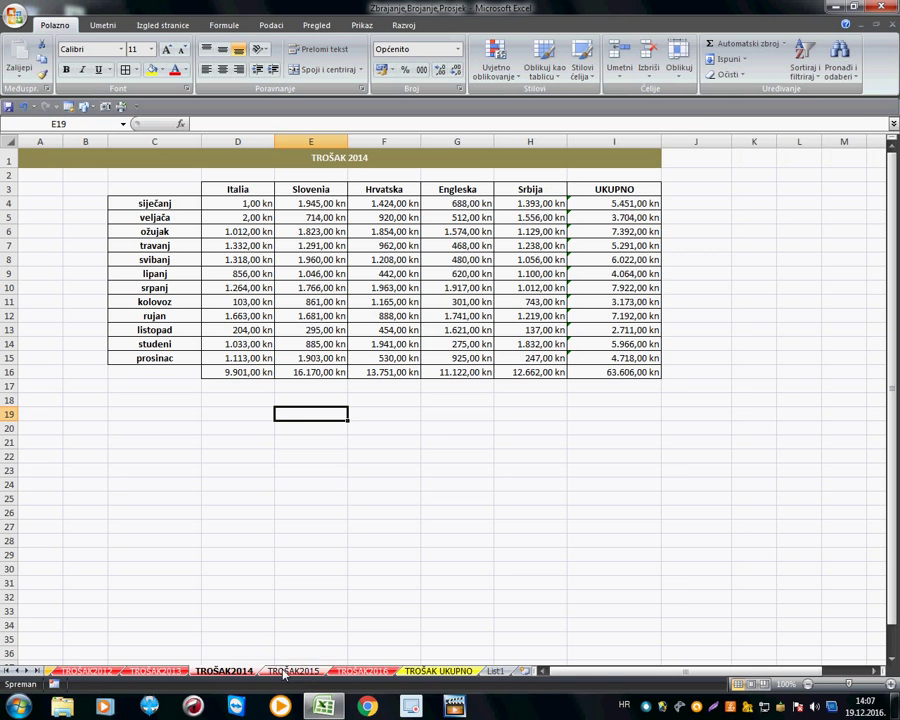
{"action": "left_click", "coordinate": [292, 672]}
{"action": "left_click", "coordinate": [348, 672]}
{"action": "left_click", "coordinate": [85, 672]}
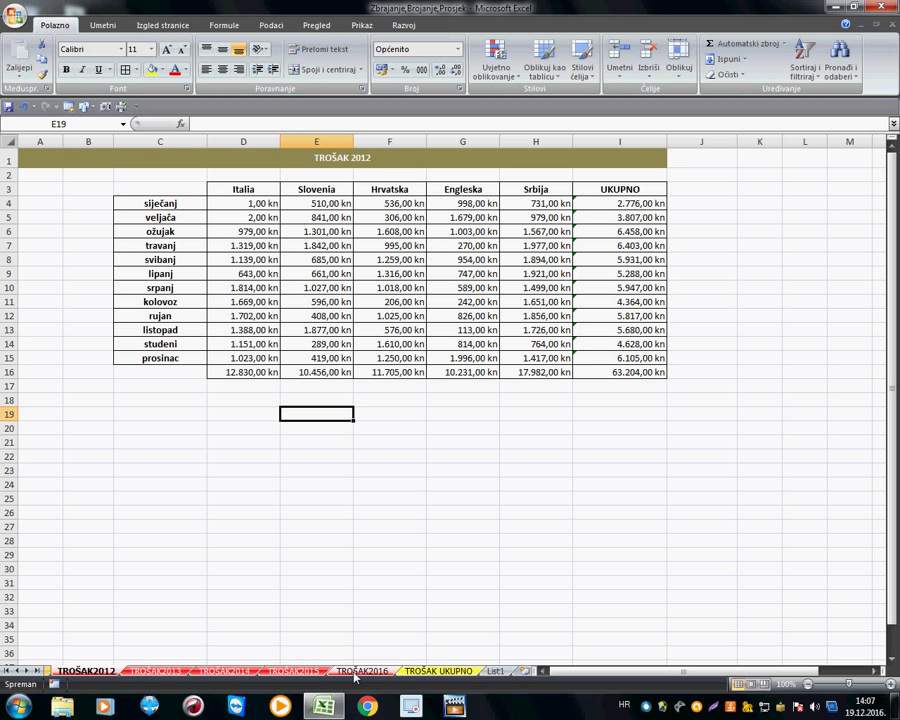
Review TROŠAK2012 through TROŠAK2016 in turn, ending on the empty TROŠAK UKUPNO sheet
{"action": "left_click", "coordinate": [423, 671]}
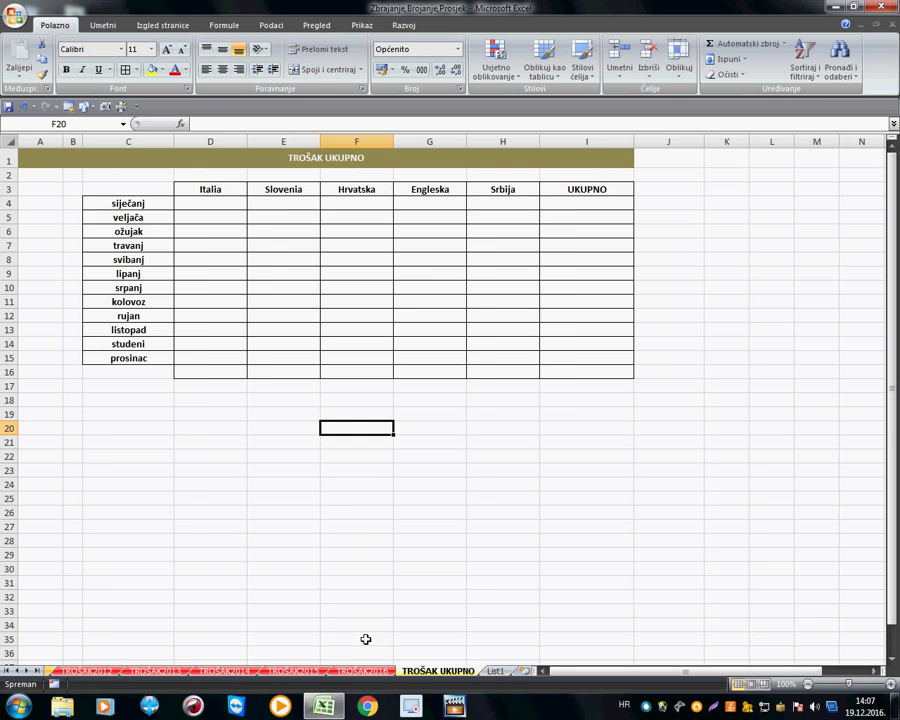
{"action": "left_click", "coordinate": [82, 671]}
{"action": "left_click", "coordinate": [152, 672]}
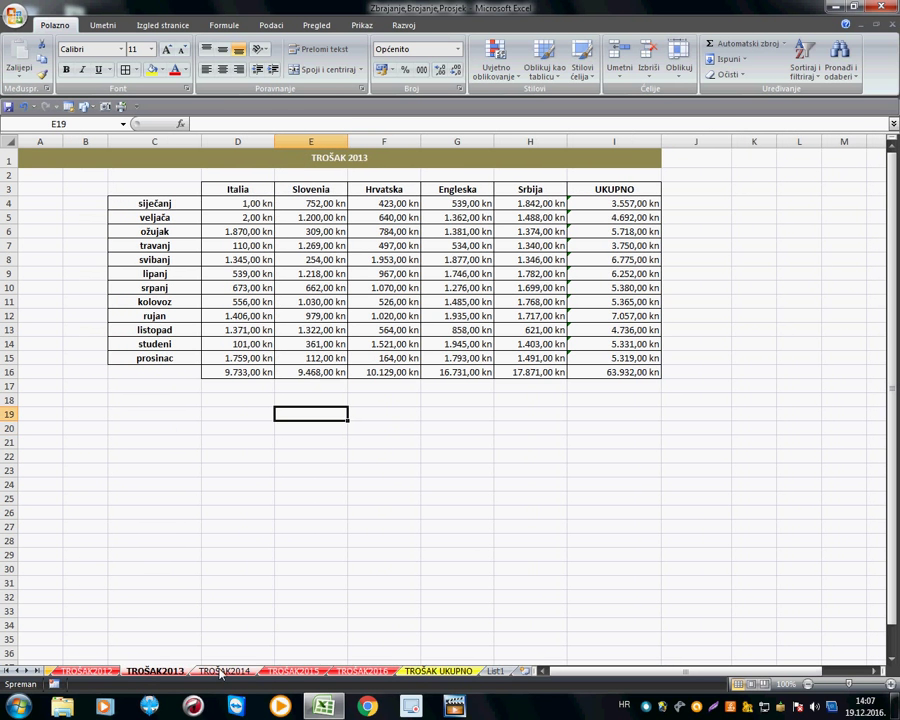
{"action": "left_click", "coordinate": [222, 672]}
{"action": "left_click", "coordinate": [285, 672]}
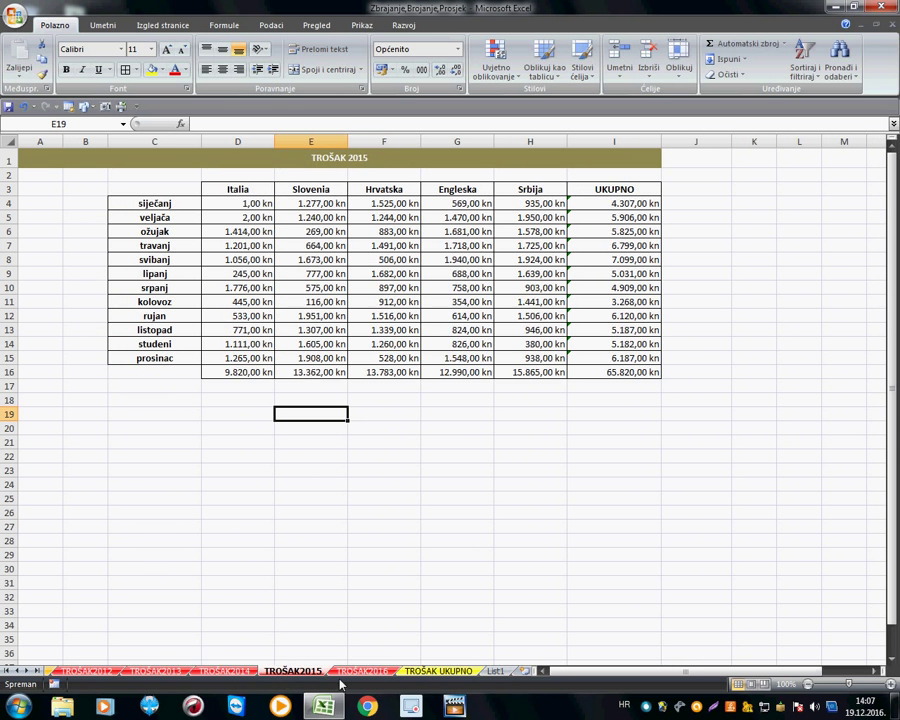
{"action": "left_click", "coordinate": [358, 672]}
{"action": "left_click", "coordinate": [437, 671]}
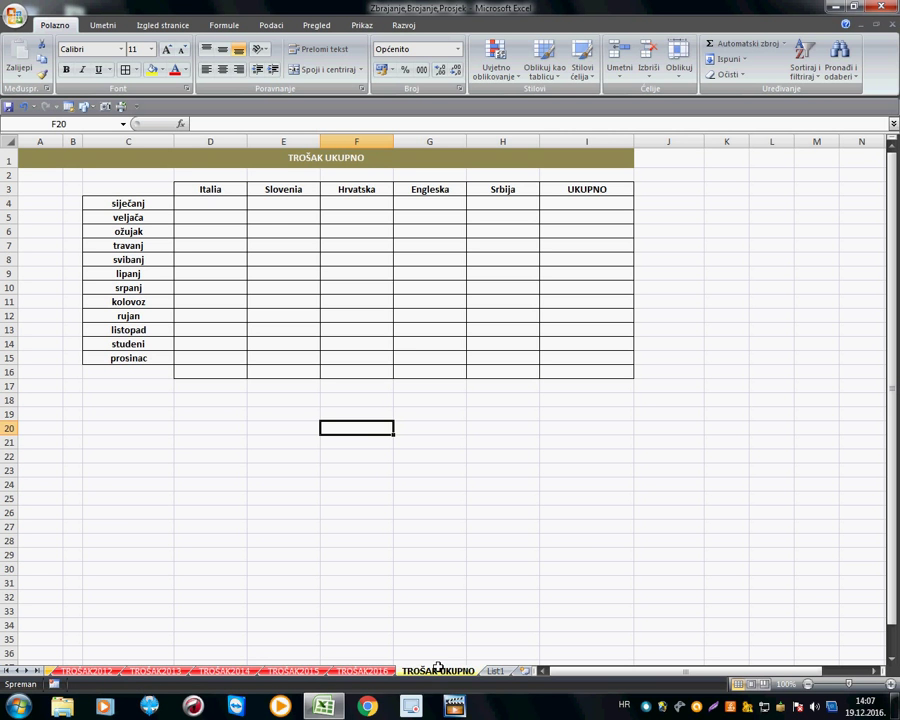
Enter =SUM(TROŠAK2012:TROŠAK2016!D4) in D4 of TROŠAK UKUPNO, giving 5,00 kn
{"action": "left_click", "coordinate": [221, 205]}
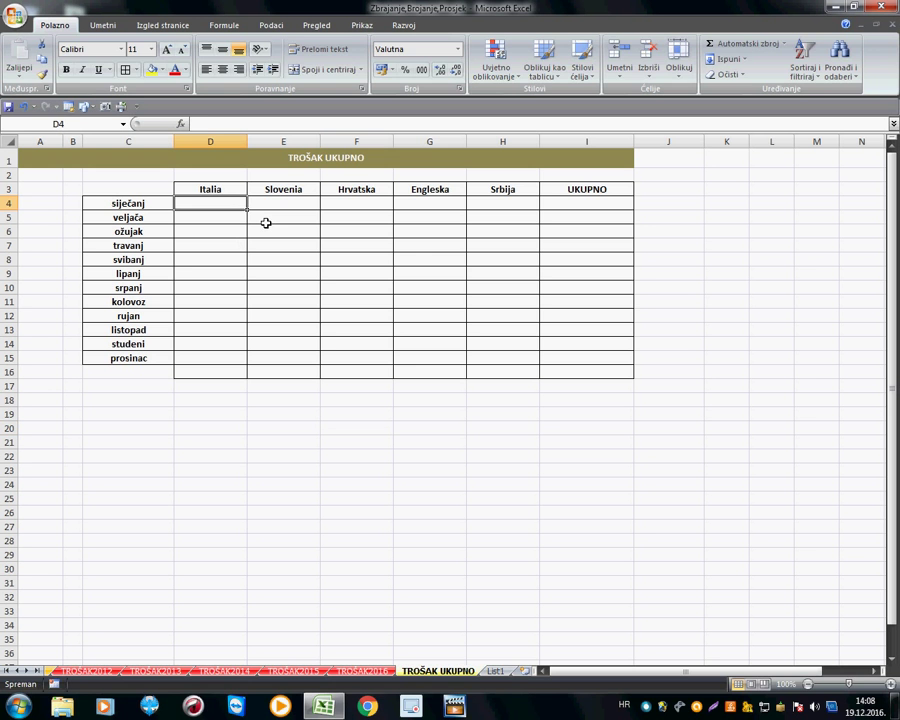
{"action": "type", "text": "="}
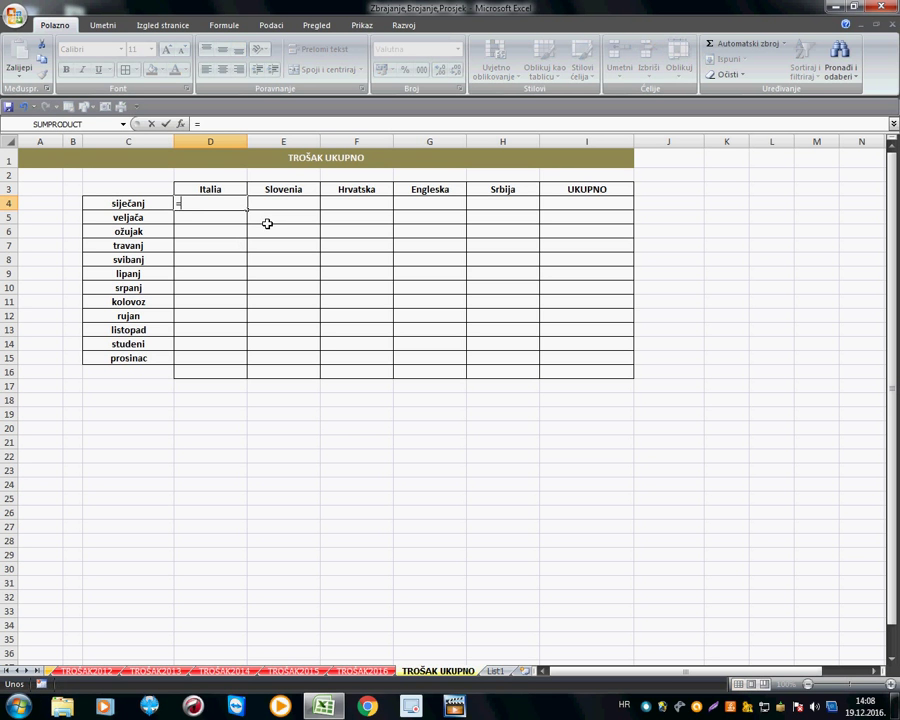
{"action": "key", "text": "Escape"}
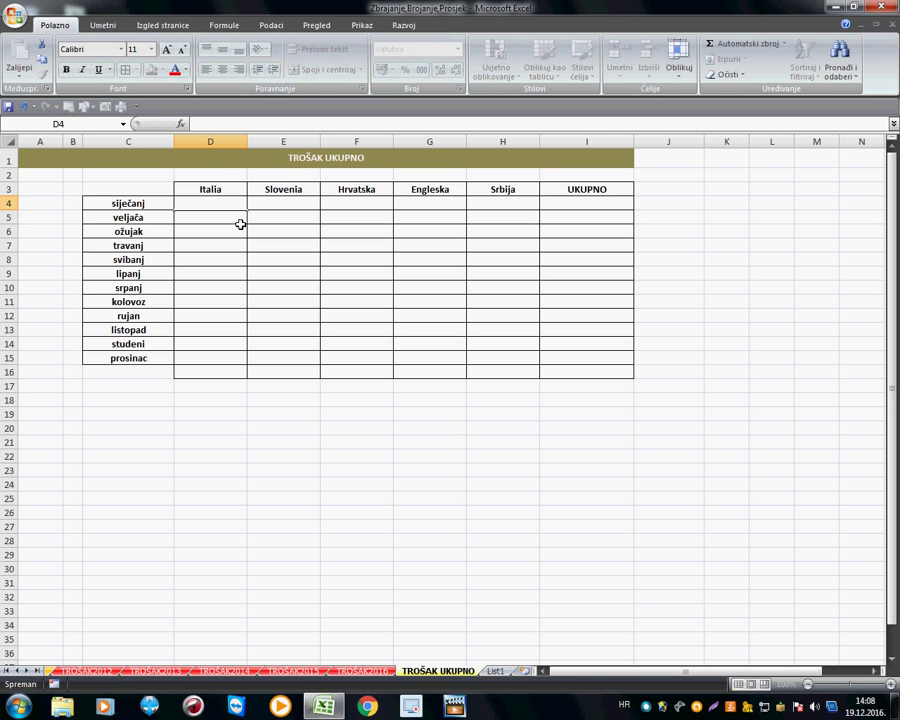
{"action": "key", "text": "Return"}
{"action": "left_click", "coordinate": [238, 206]}
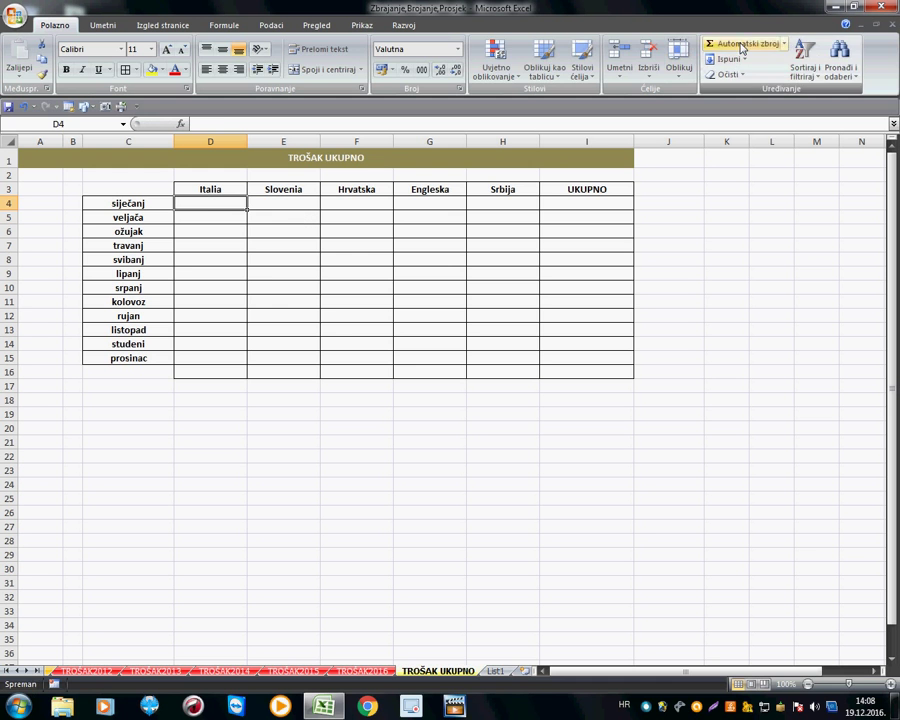
{"action": "left_click", "coordinate": [741, 44]}
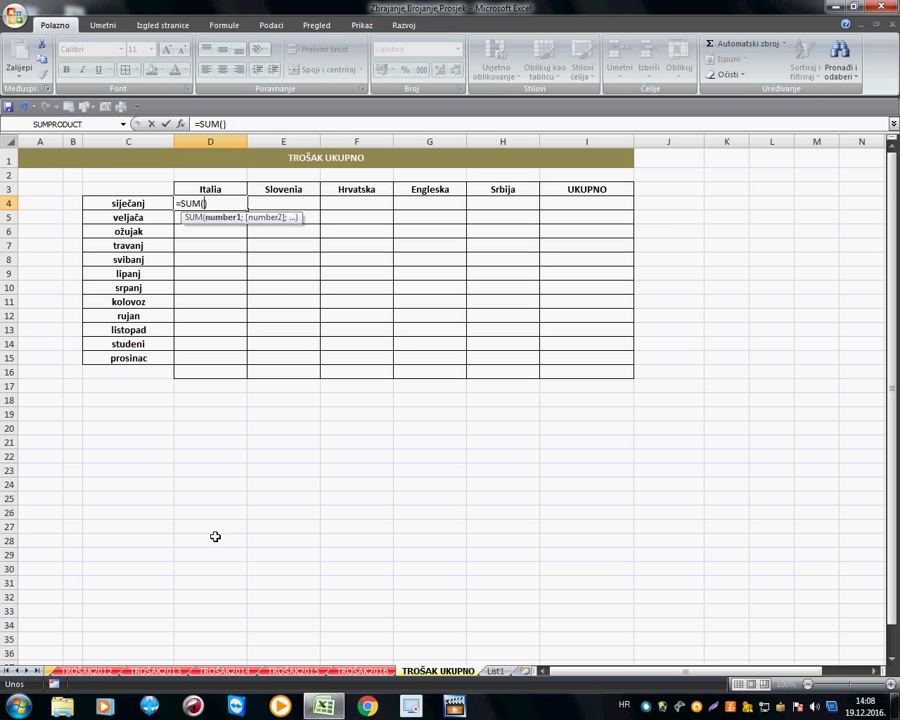
{"action": "type", "text": "TROŠAK2012"}
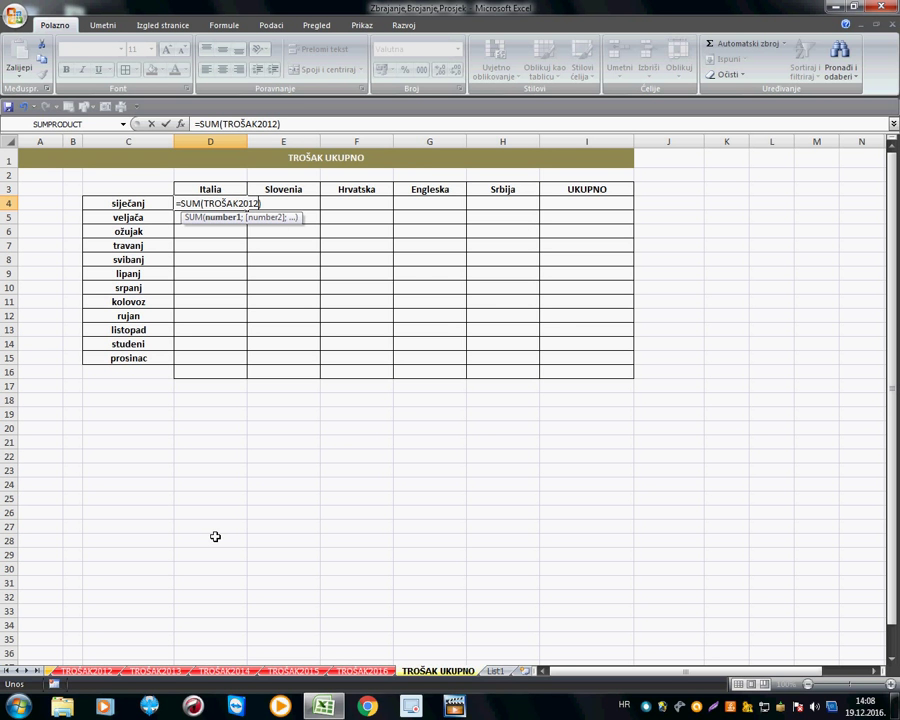
{"action": "type", "text": ":TROŠAK"}
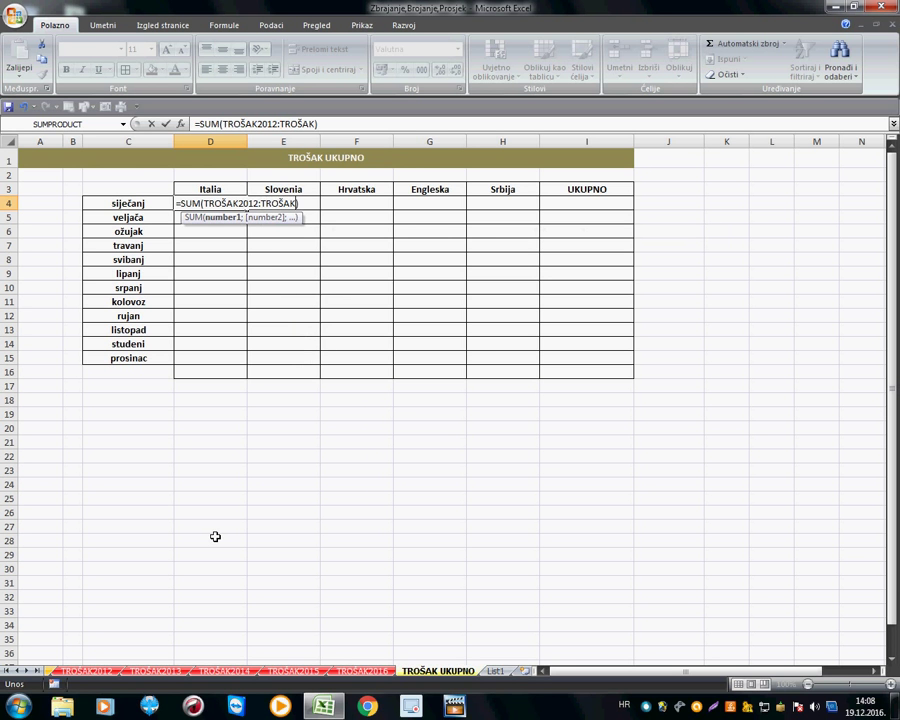
{"action": "type", "text": "2016!"}
{"action": "type", "text": "D4"}
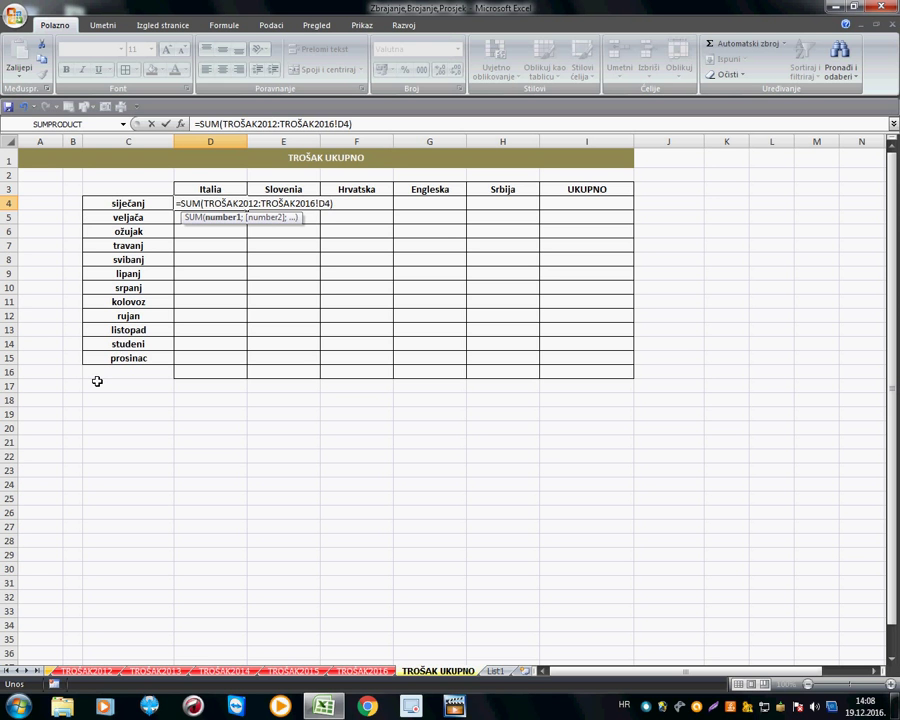
{"action": "key", "text": "Return"}
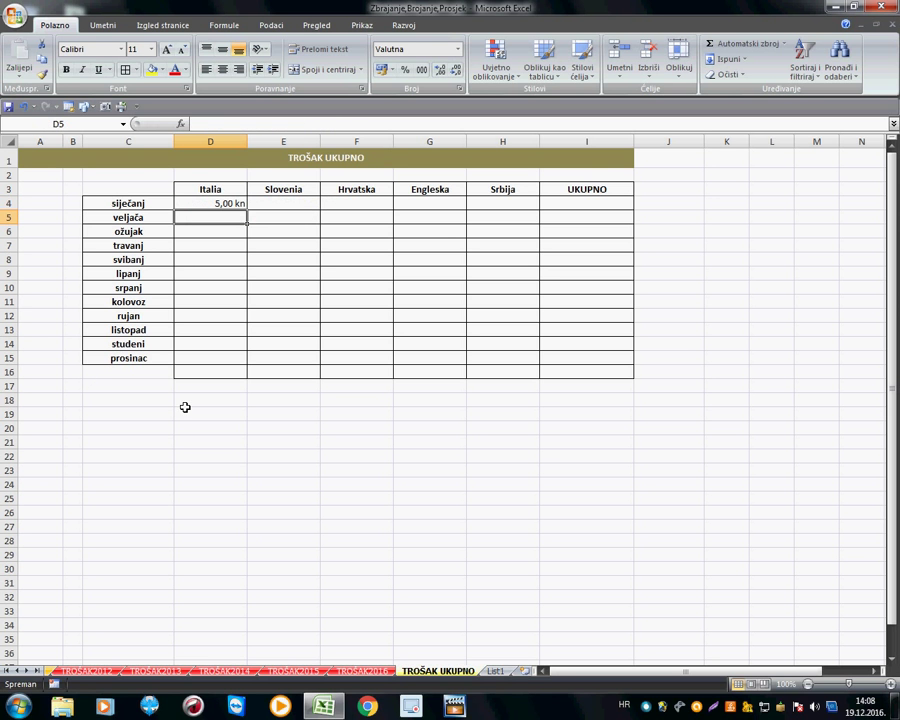
Fill the D4 cross-sheet SUM formula down to D15 and across to column H
{"action": "left_click", "coordinate": [235, 205]}
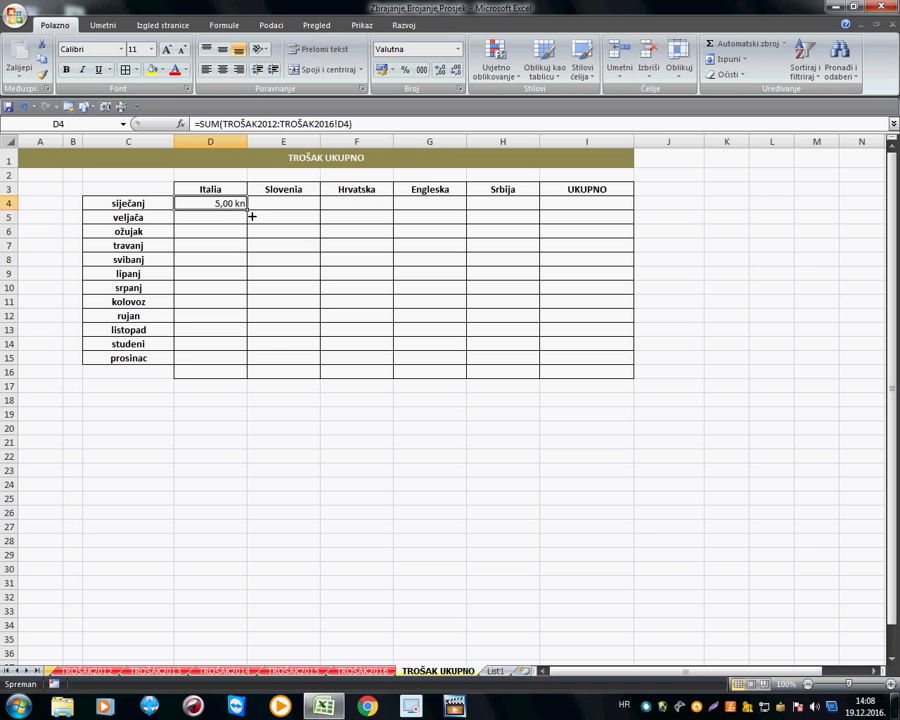
{"action": "left_click_drag", "start_coordinate": [248, 210], "coordinate": [533, 374]}
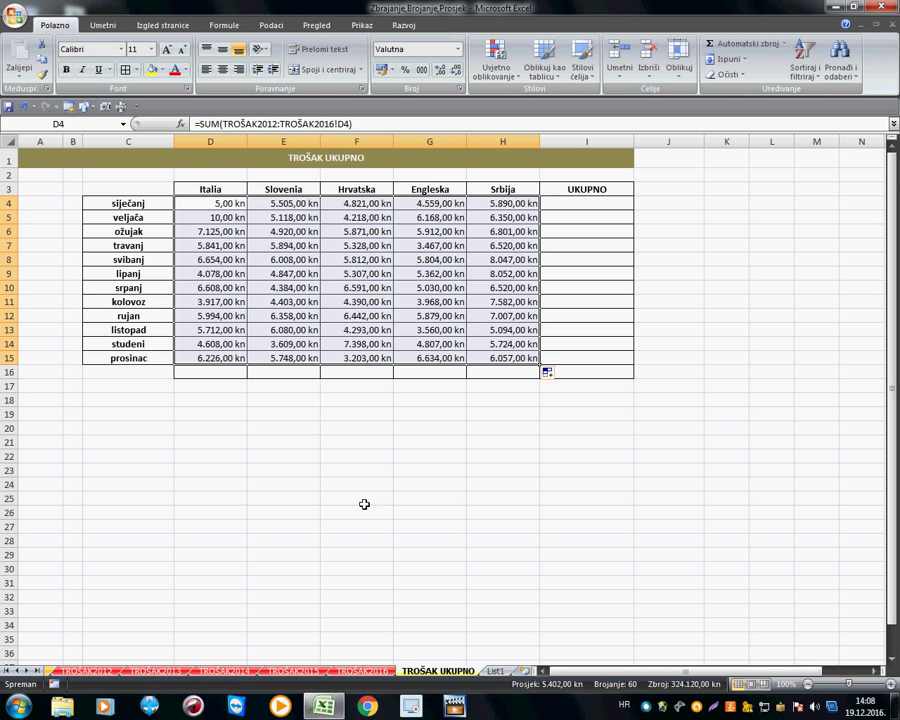
{"action": "left_click", "coordinate": [224, 414]}
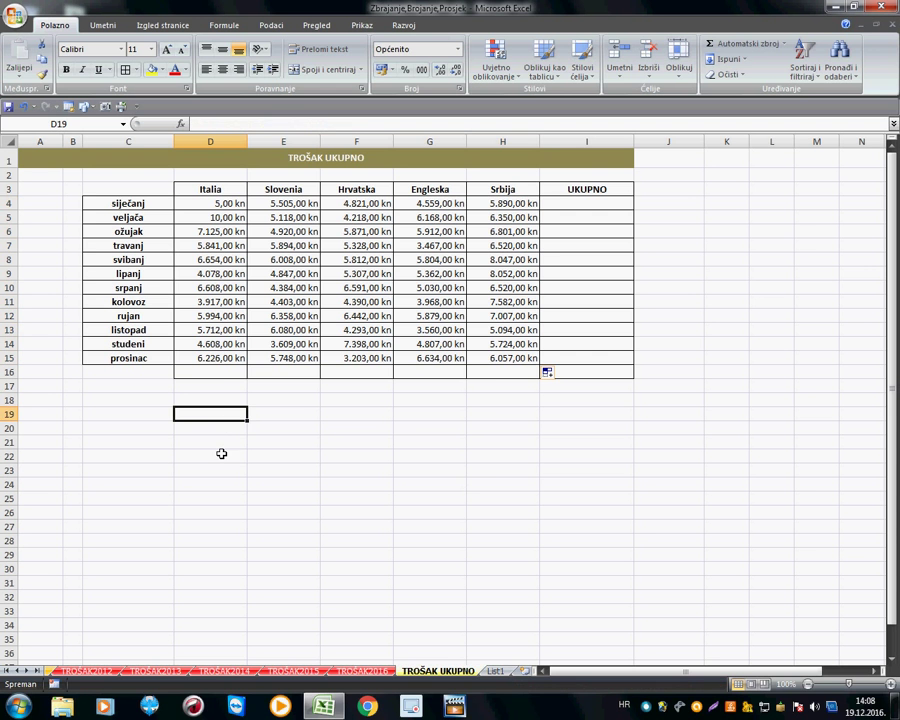
{"action": "left_click", "coordinate": [226, 375]}
{"action": "left_click", "coordinate": [358, 672]}
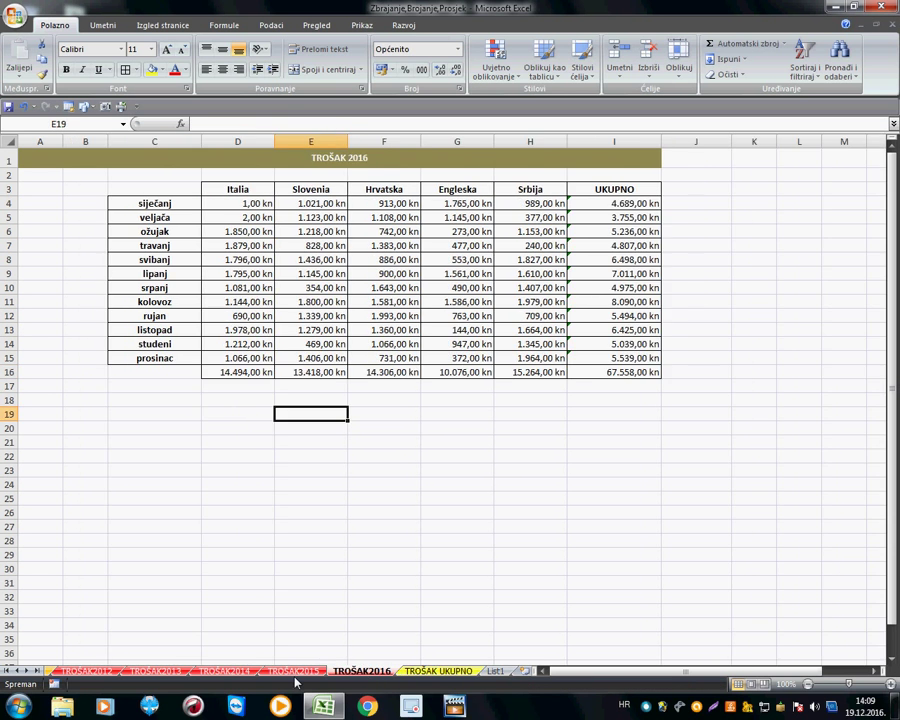
{"action": "left_click", "coordinate": [270, 676]}
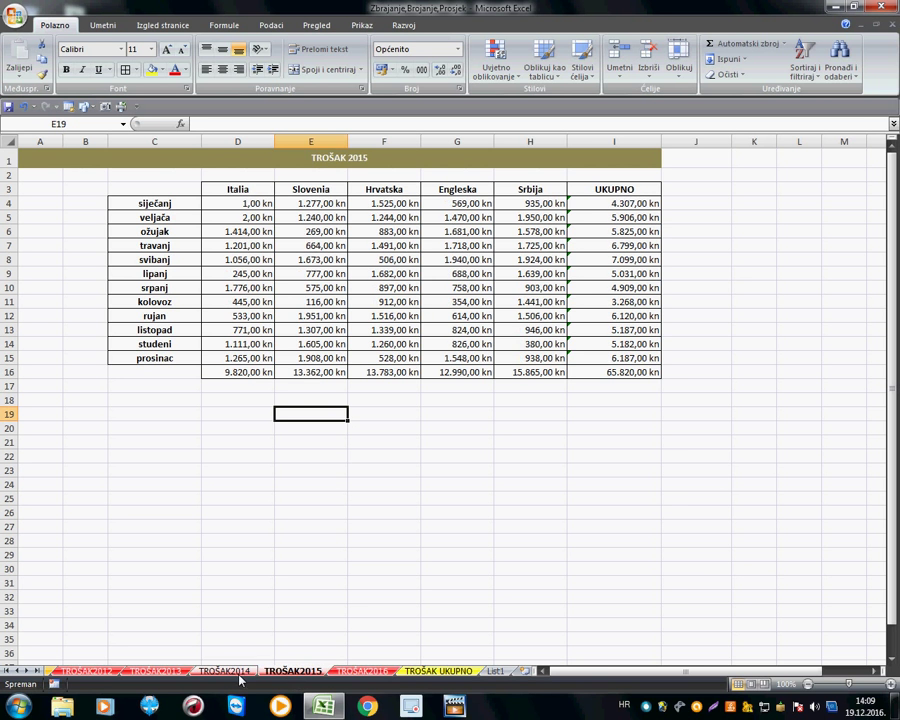
{"action": "left_click", "coordinate": [240, 677]}
{"action": "left_click", "coordinate": [130, 673]}
{"action": "left_click", "coordinate": [106, 673]}
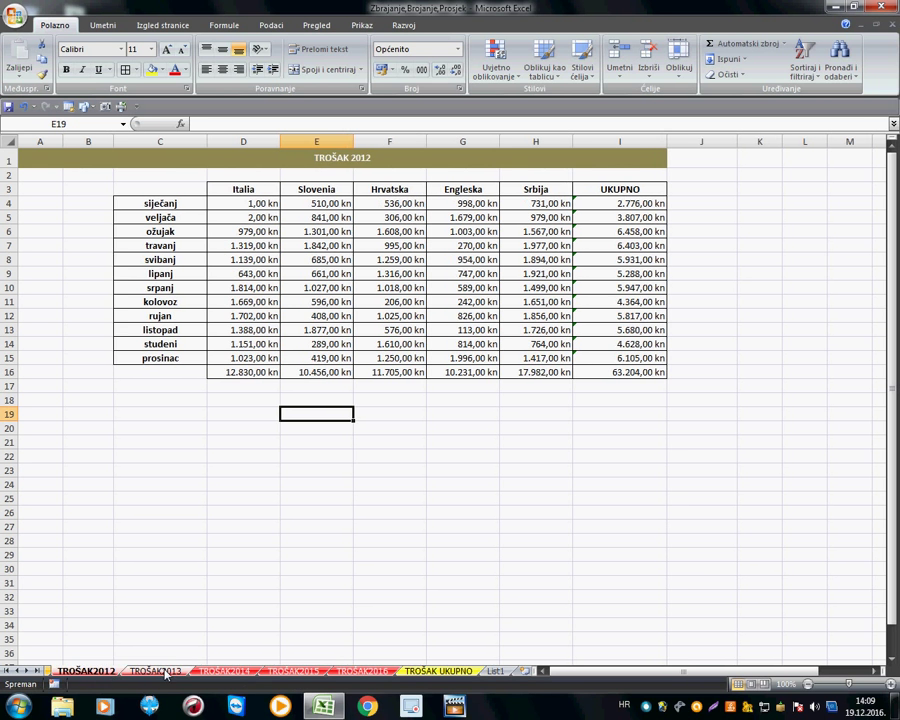
{"action": "left_click", "coordinate": [155, 672]}
{"action": "left_click", "coordinate": [418, 673]}
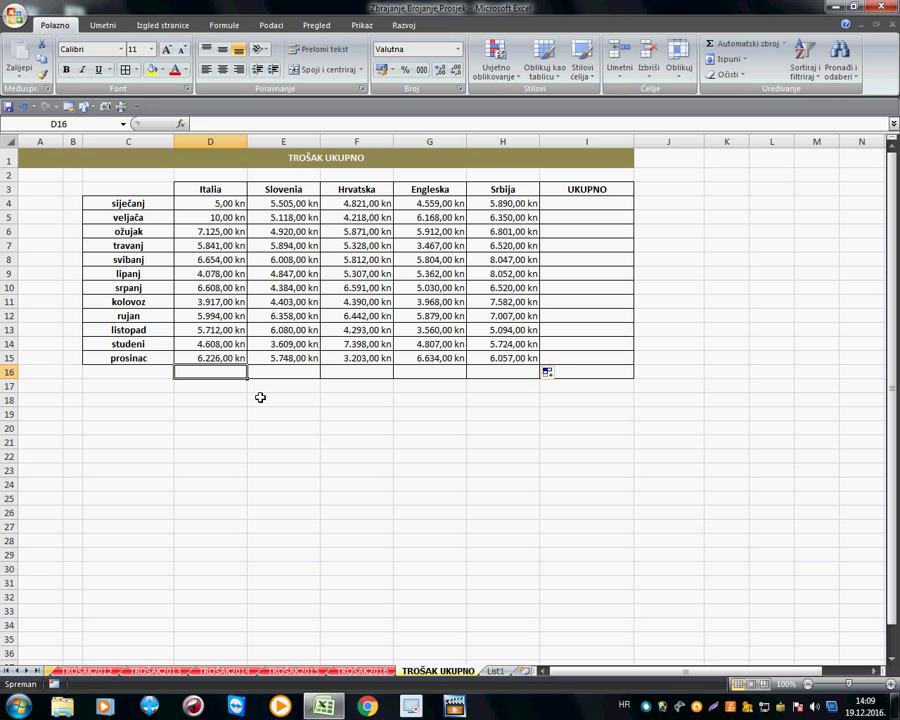
{"action": "left_click", "coordinate": [709, 43]}
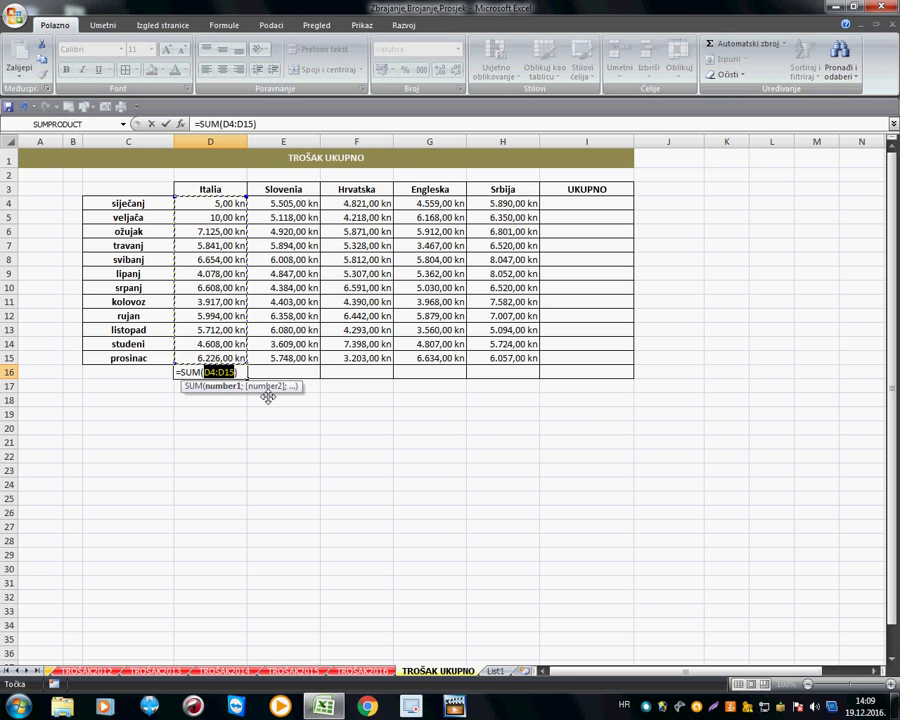
{"action": "key", "text": "Return"}
{"action": "left_click", "coordinate": [240, 376]}
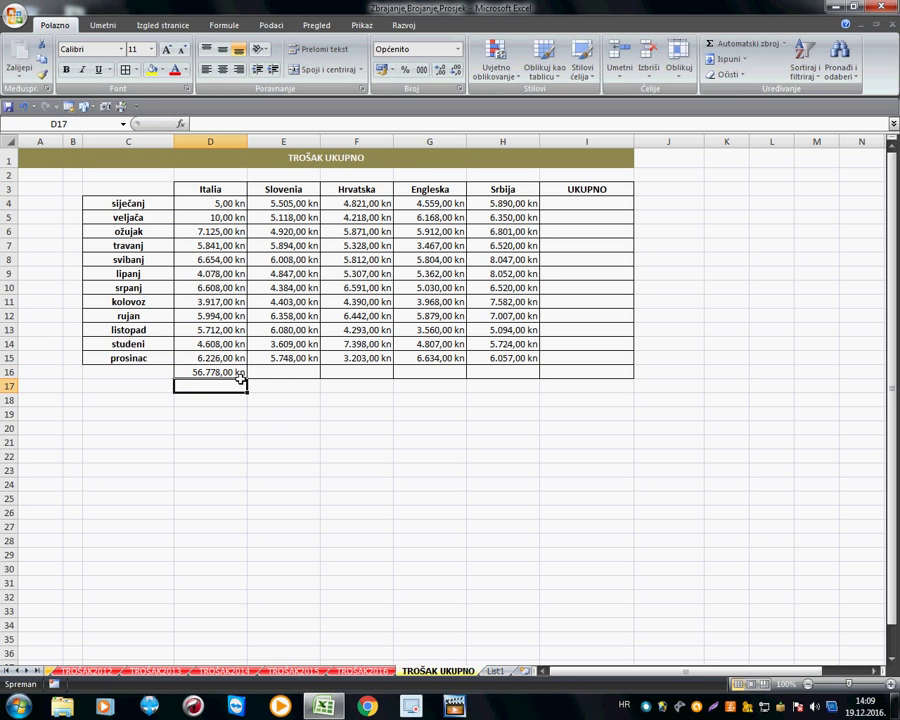
{"action": "left_click_drag", "start_coordinate": [252, 383], "coordinate": [610, 386]}
{"action": "left_click", "coordinate": [625, 206]}
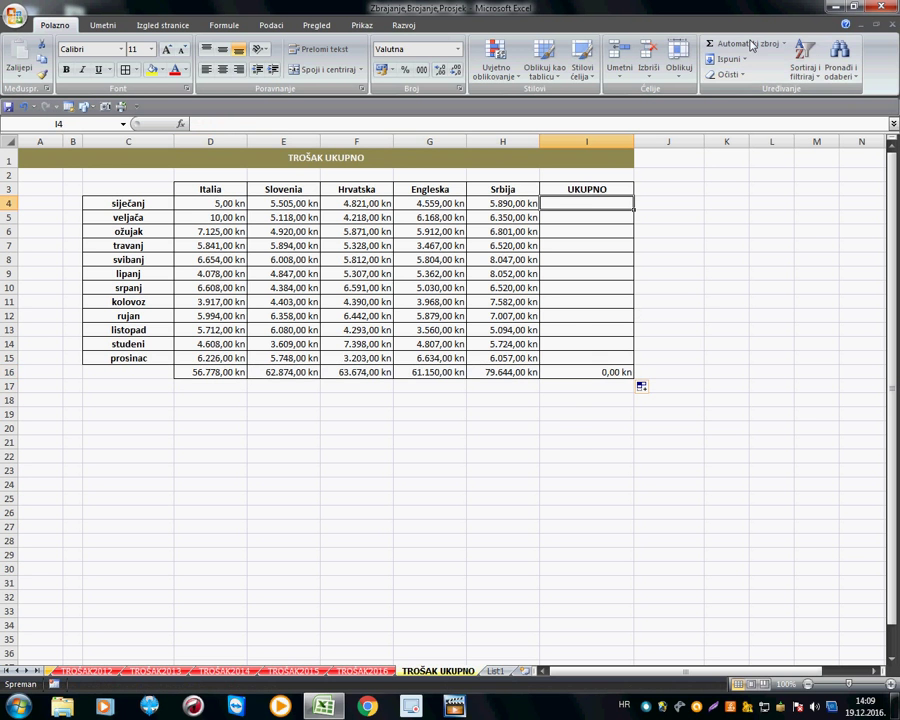
{"action": "left_click", "coordinate": [745, 44]}
{"action": "key", "text": "Return"}
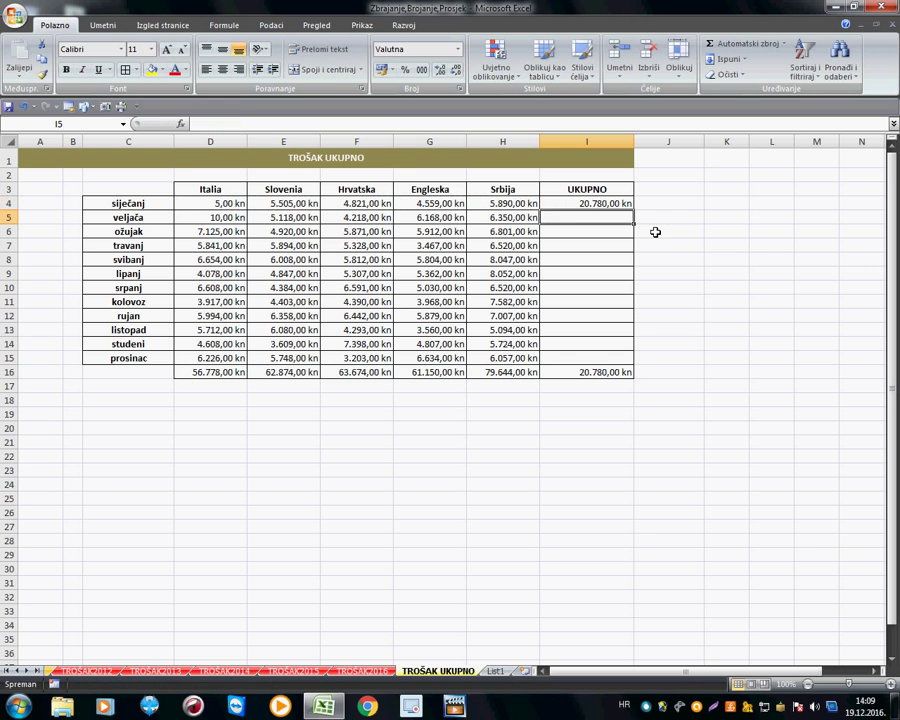
{"action": "left_click", "coordinate": [628, 207]}
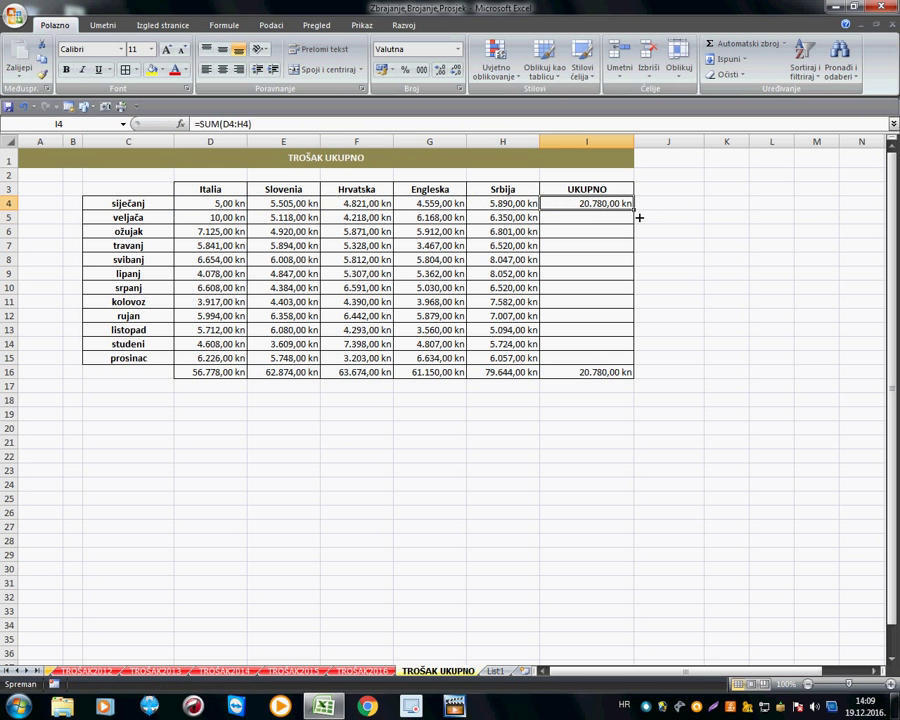
{"action": "left_click_drag", "start_coordinate": [638, 217], "coordinate": [633, 362]}
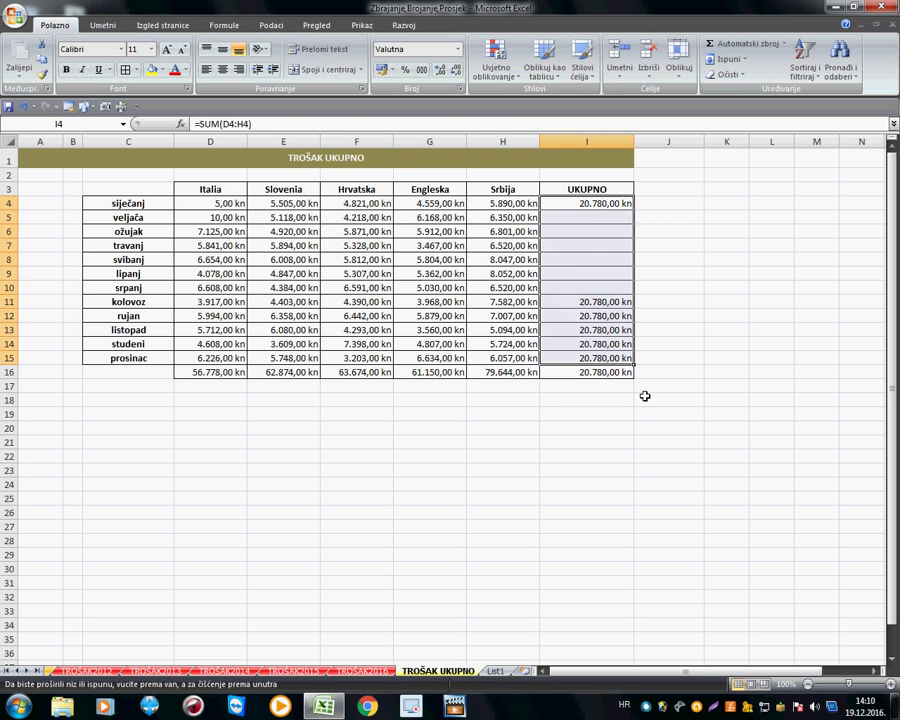
{"action": "left_click", "coordinate": [288, 400]}
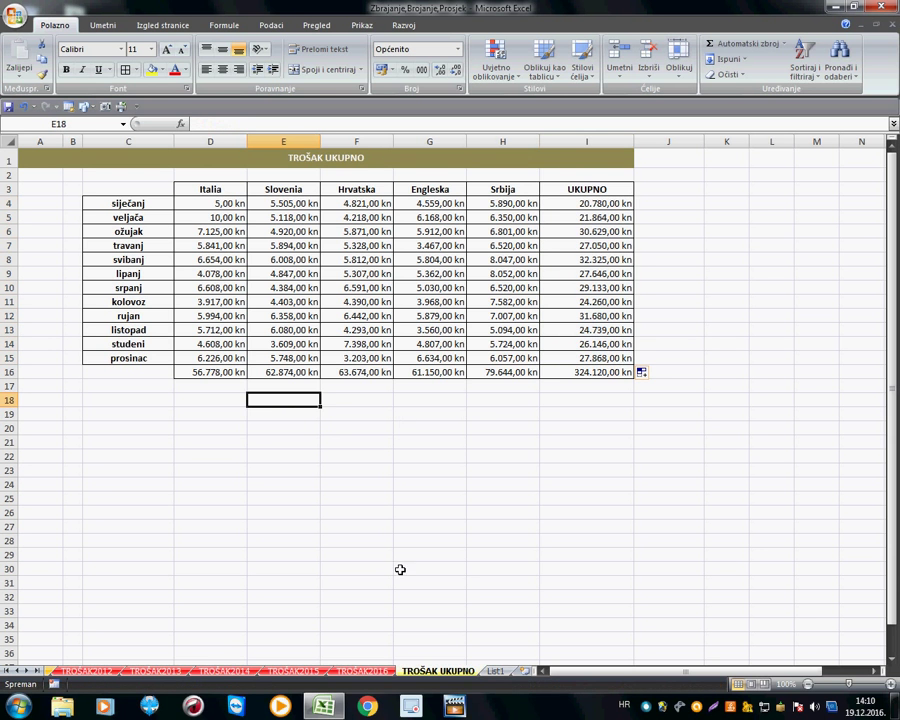
{"action": "left_click", "coordinate": [365, 670]}
{"action": "left_click", "coordinate": [258, 676]}
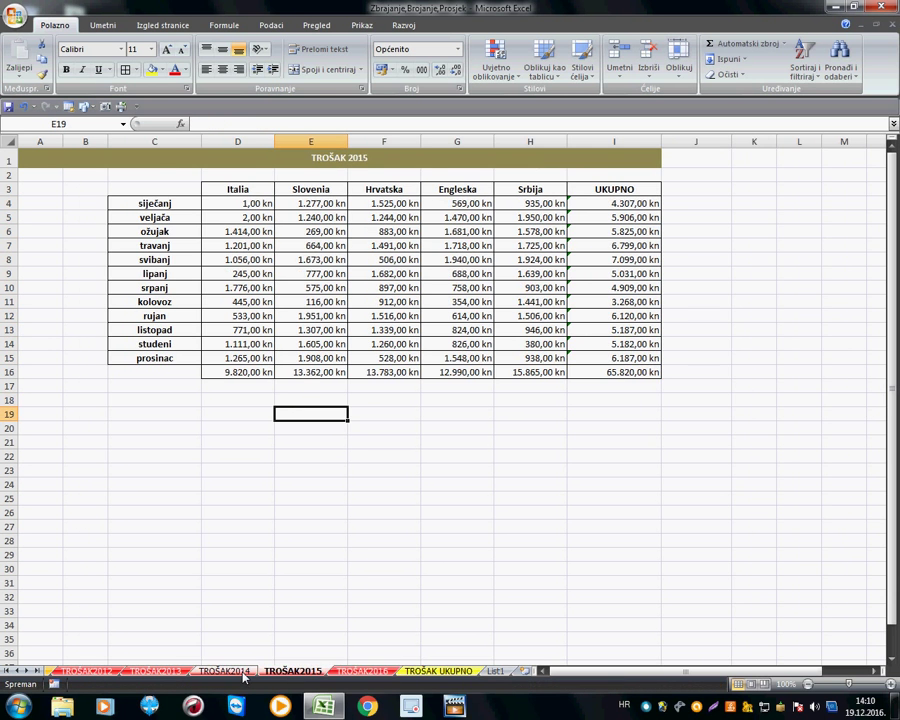
{"action": "left_click", "coordinate": [222, 671]}
{"action": "left_click", "coordinate": [162, 672]}
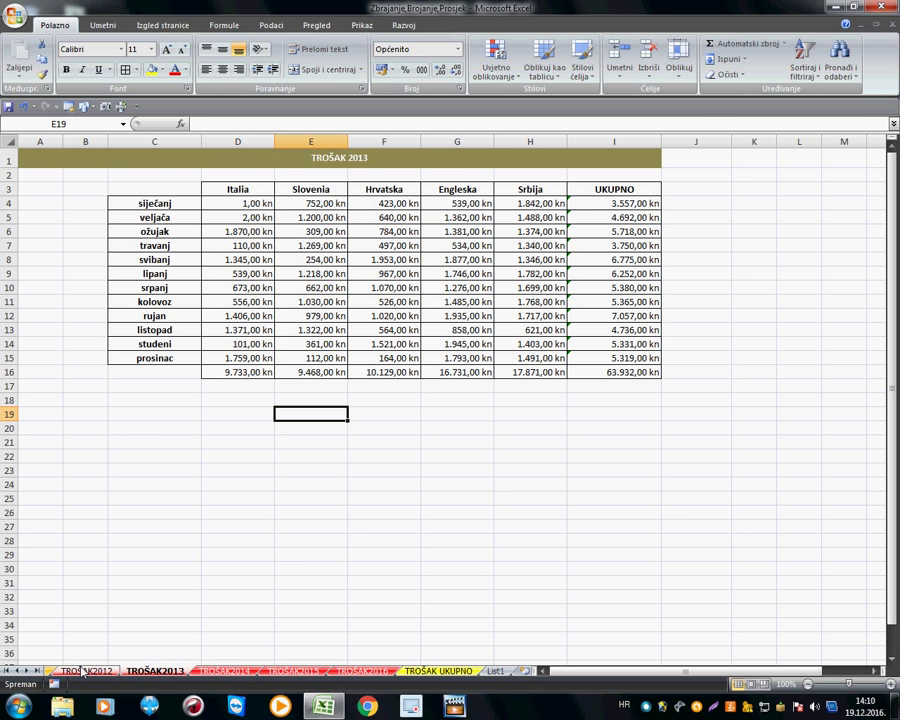
{"action": "left_click", "coordinate": [84, 672]}
{"action": "left_click", "coordinate": [155, 671]}
{"action": "left_click", "coordinate": [224, 671]}
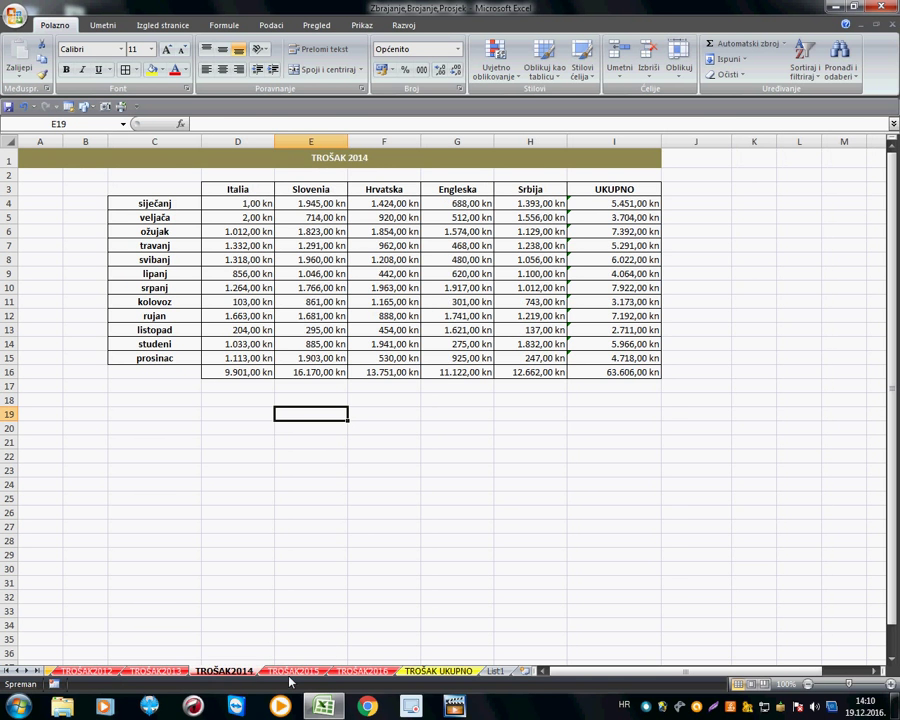
{"action": "left_click", "coordinate": [293, 672]}
{"action": "left_click", "coordinate": [362, 672]}
{"action": "left_click", "coordinate": [425, 672]}
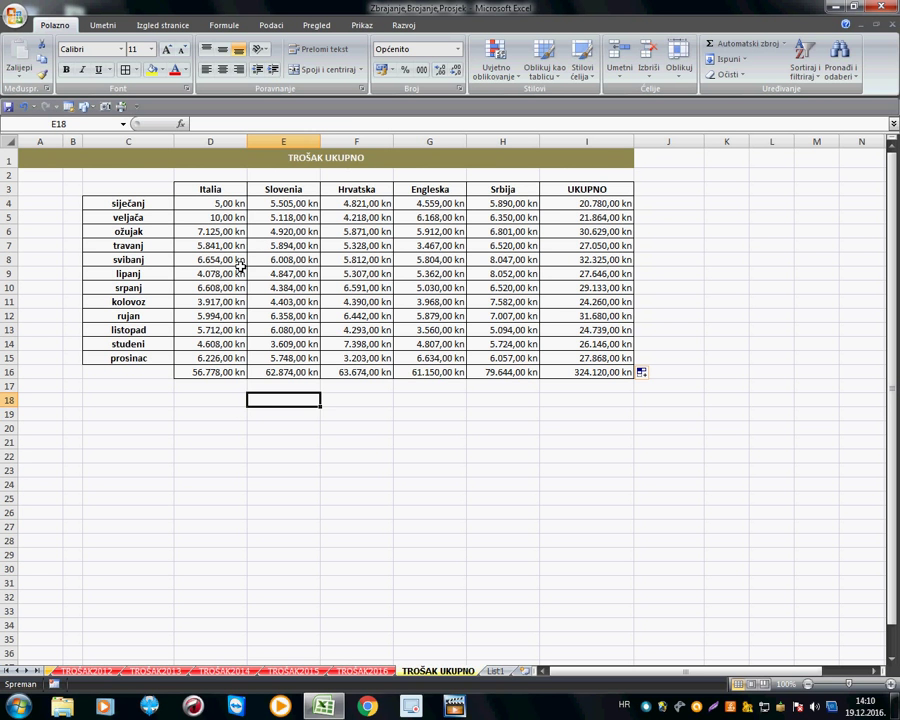
Clear D4 and start a new formula adding TROŠAK2012!D4 and TROŠAK2013!D4
{"action": "left_click", "coordinate": [235, 203]}
{"action": "key", "text": "Delete"}
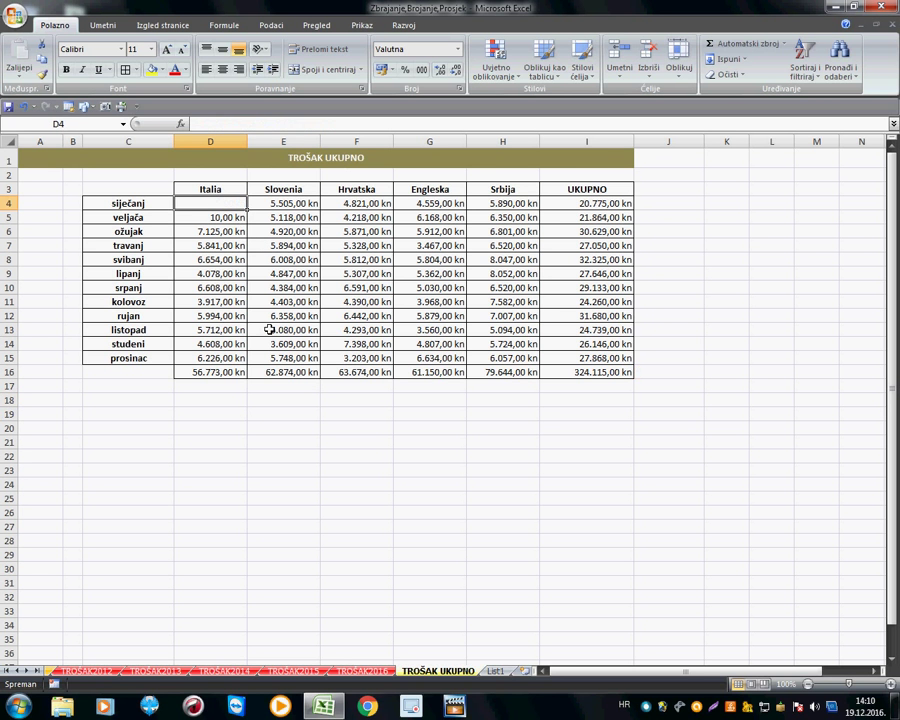
{"action": "left_click", "coordinate": [291, 443]}
{"action": "left_click", "coordinate": [231, 207]}
{"action": "type", "text": "="}
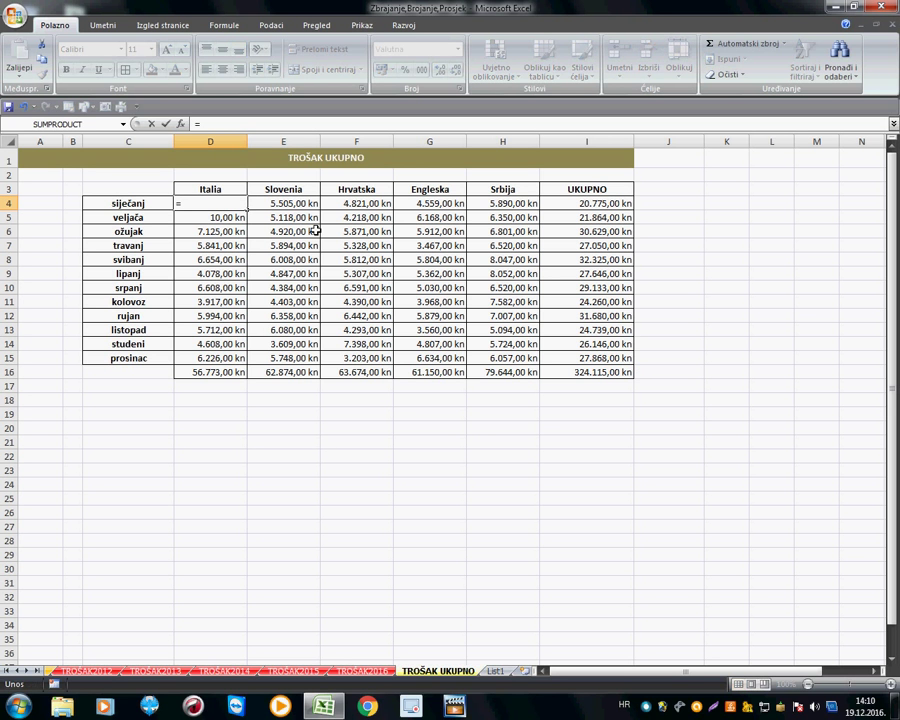
{"action": "left_click", "coordinate": [104, 672]}
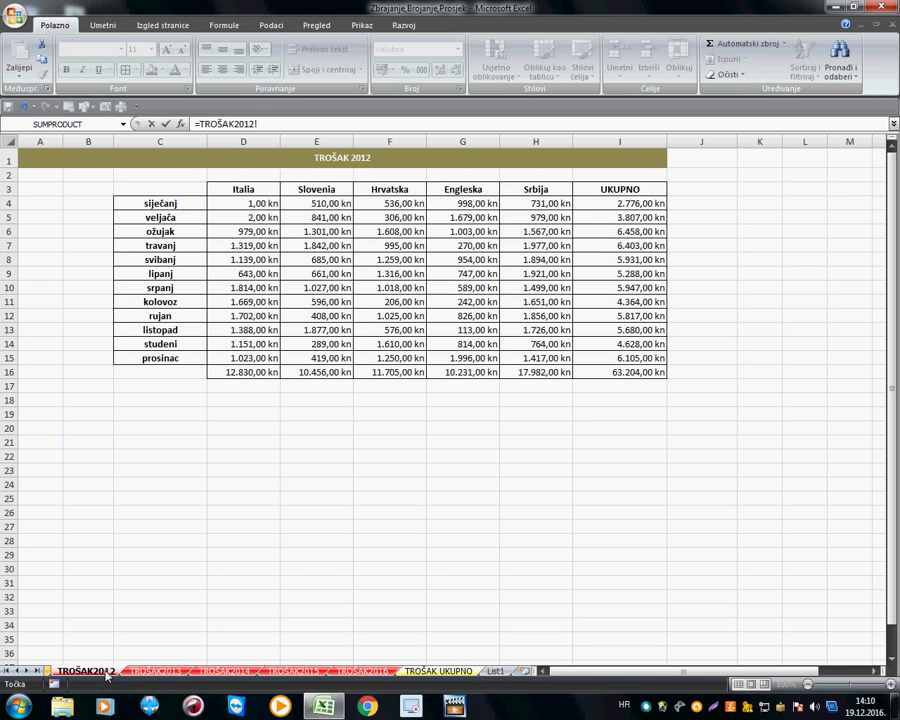
{"action": "left_click", "coordinate": [248, 207]}
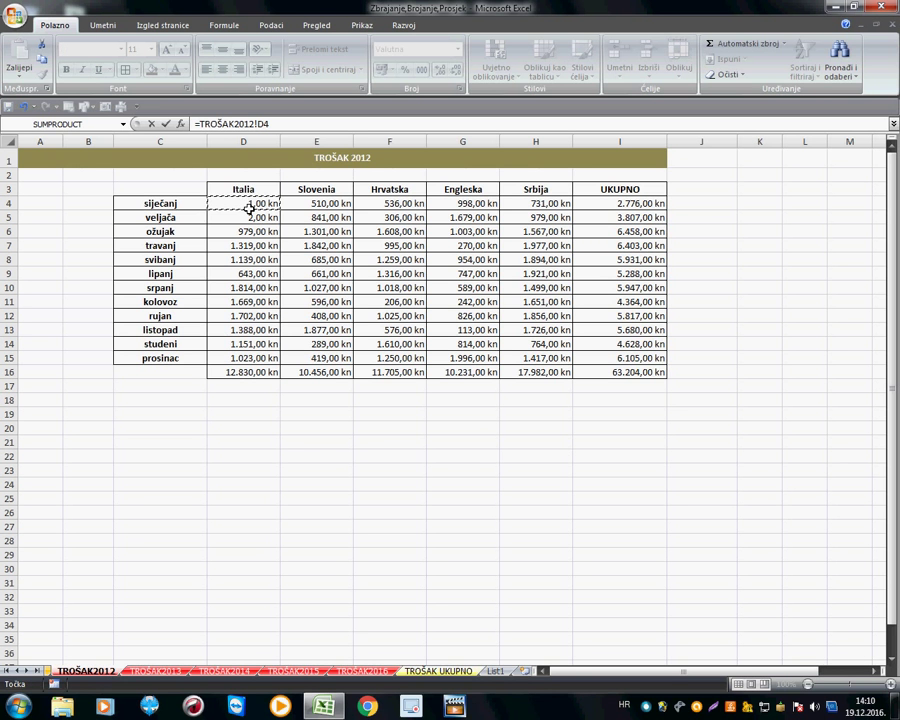
{"action": "type", "text": "+"}
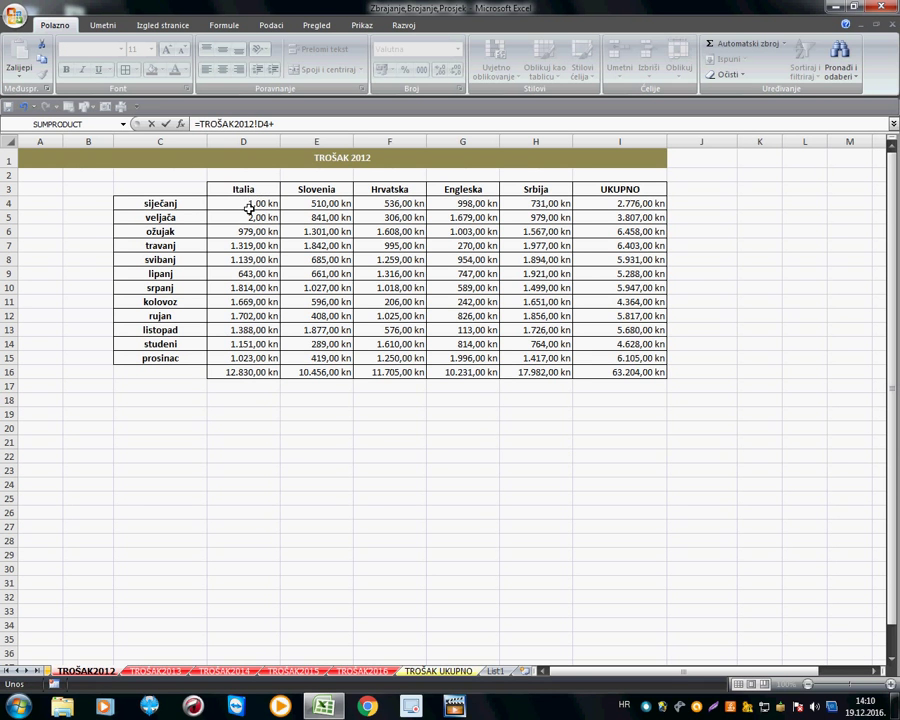
{"action": "left_click", "coordinate": [170, 672]}
{"action": "left_click", "coordinate": [254, 206]}
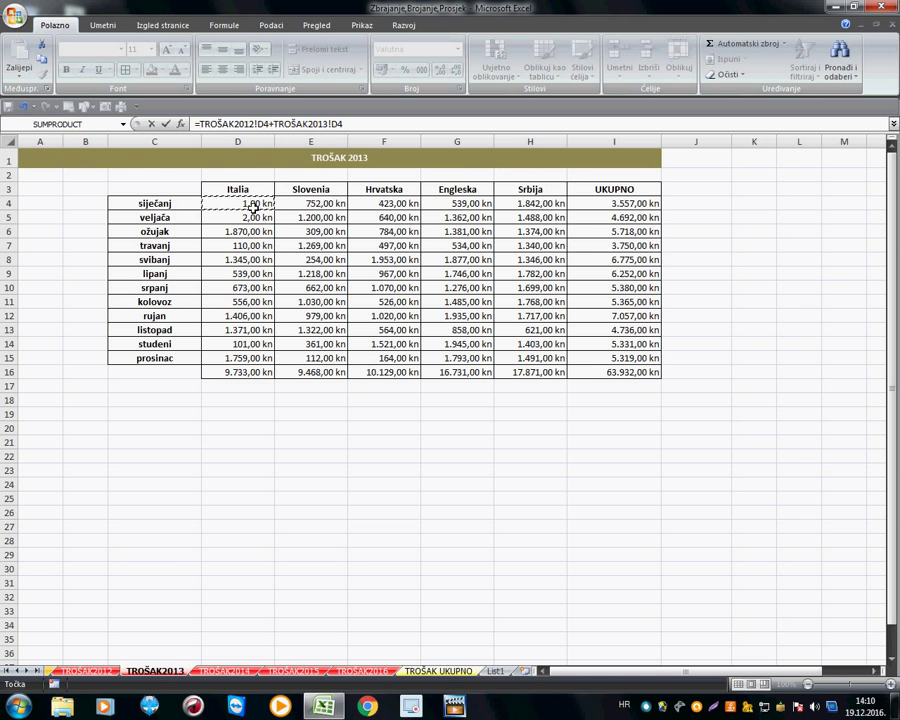
Extend D4's formula with TROŠAK2014!D4, TROŠAK2015!D4 and TROŠAK2016!D4 and commit it
{"action": "type", "text": "+"}
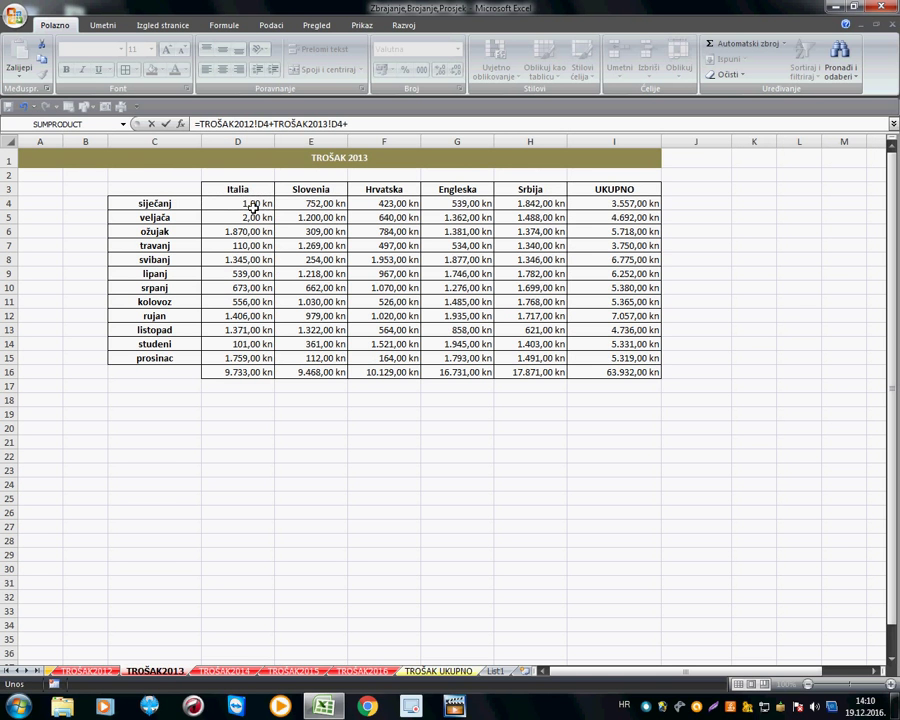
{"action": "left_click", "coordinate": [236, 673]}
{"action": "left_click", "coordinate": [251, 204]}
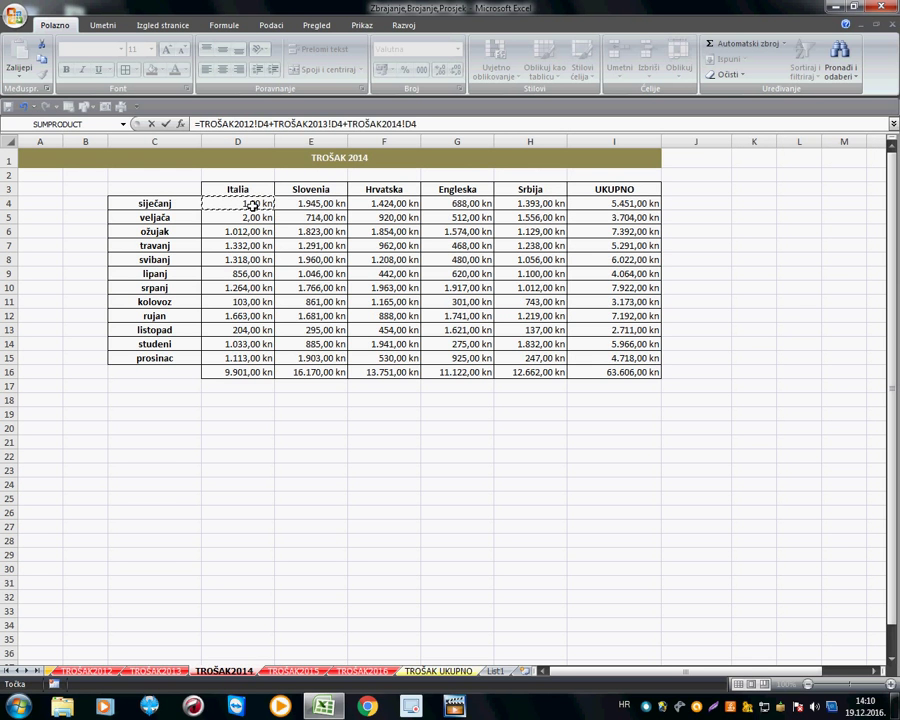
{"action": "type", "text": "+"}
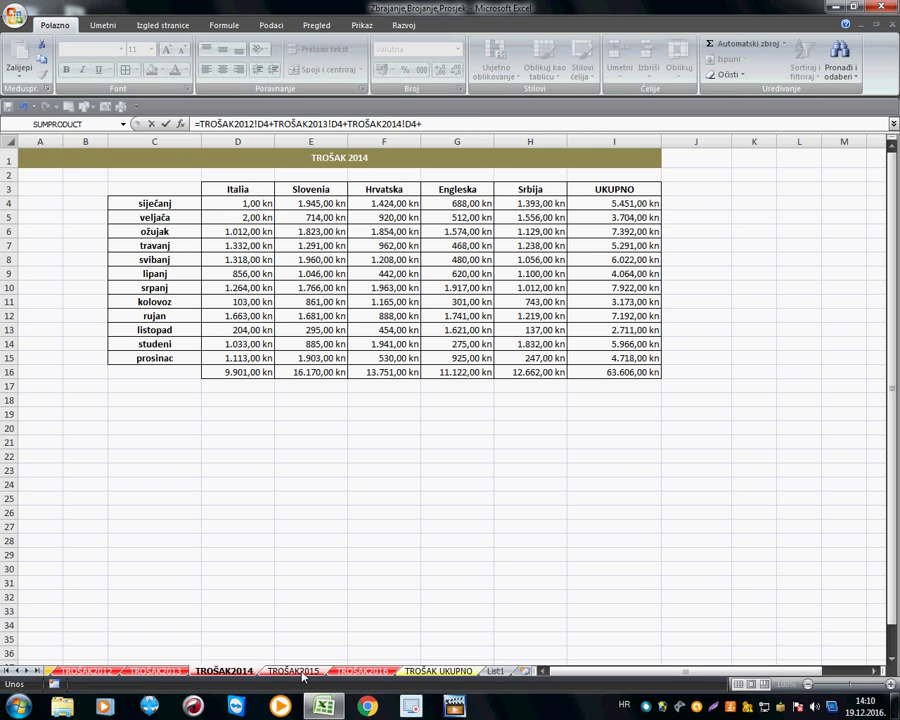
{"action": "left_click", "coordinate": [303, 673]}
{"action": "left_click", "coordinate": [249, 204]}
{"action": "type", "text": "+"}
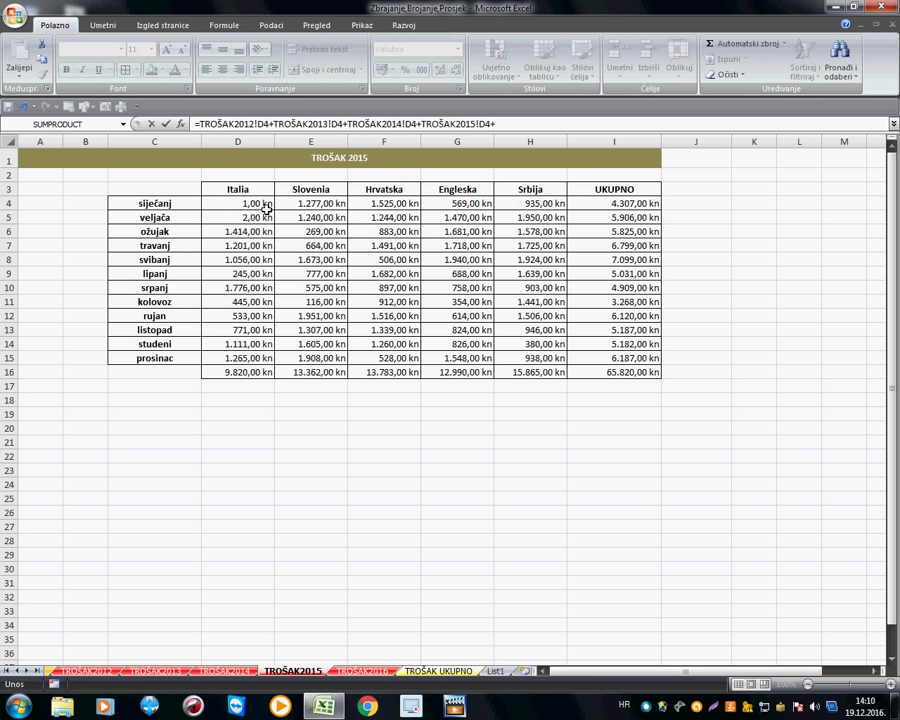
{"action": "left_click", "coordinate": [364, 672]}
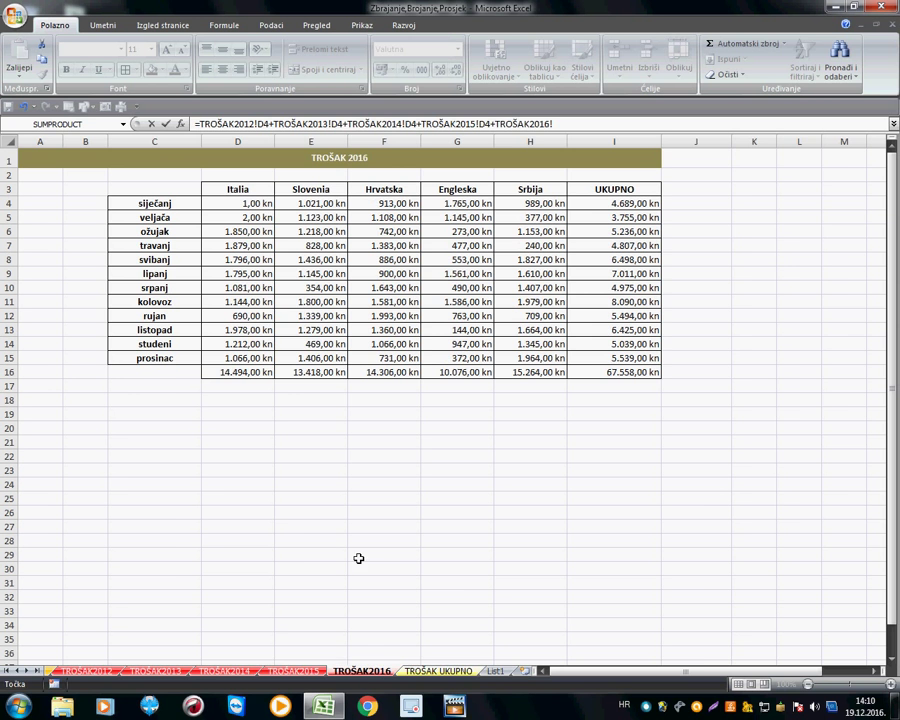
{"action": "left_click", "coordinate": [262, 206]}
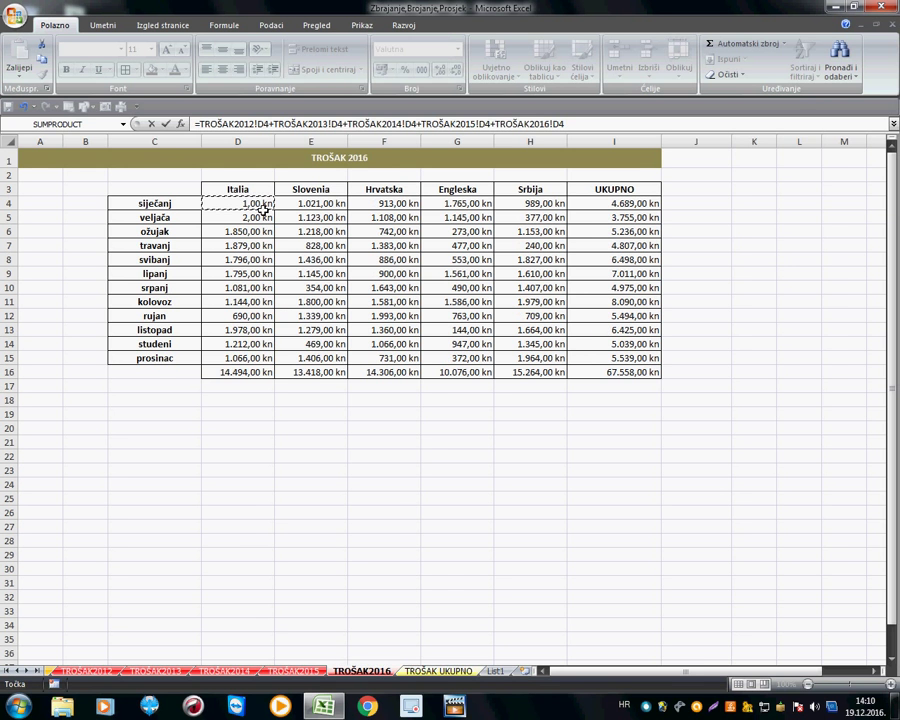
{"action": "key", "text": "Return"}
{"action": "left_click", "coordinate": [225, 204]}
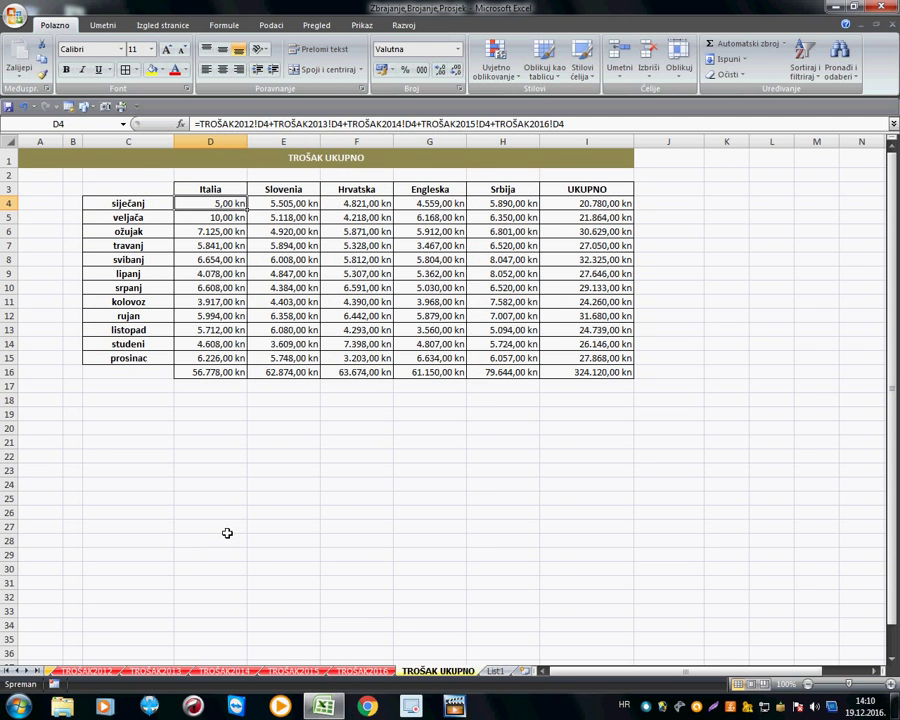
{"action": "left_click", "coordinate": [362, 672]}
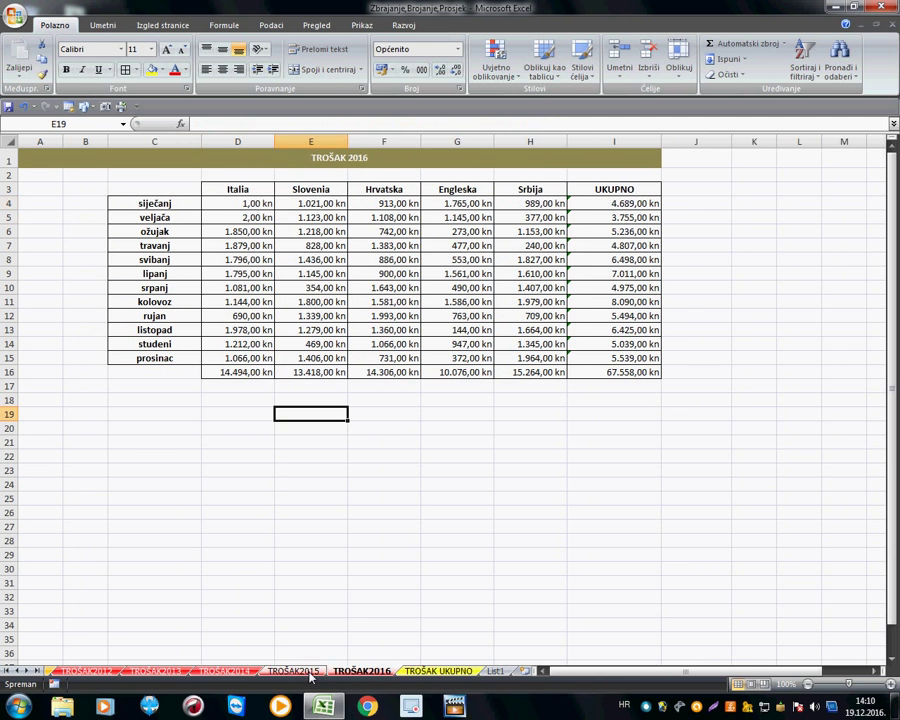
{"action": "left_click", "coordinate": [310, 676]}
{"action": "left_click", "coordinate": [438, 672]}
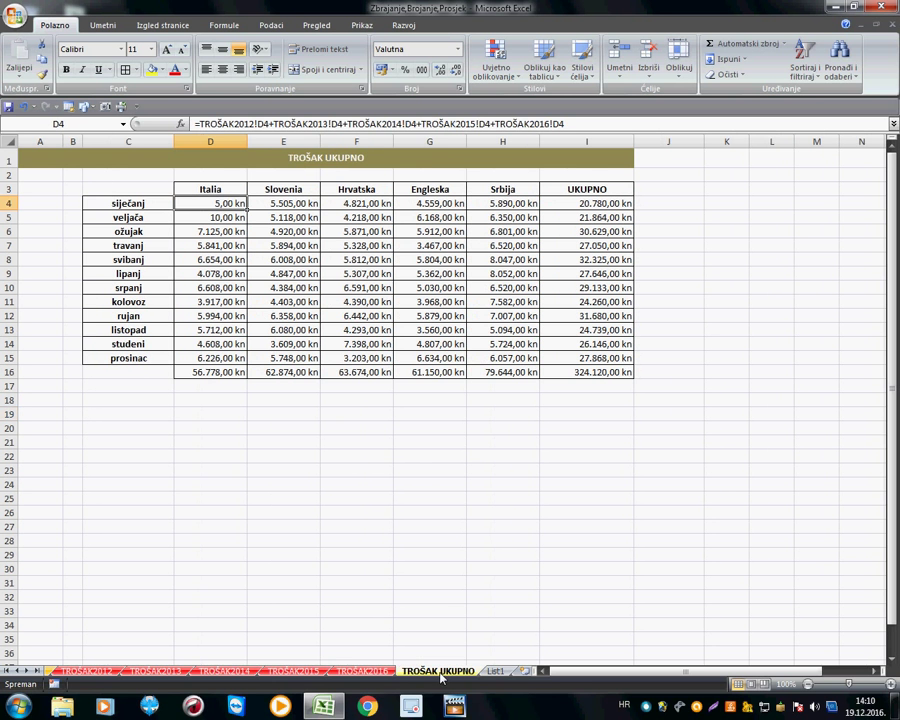
{"action": "left_click", "coordinate": [234, 218]}
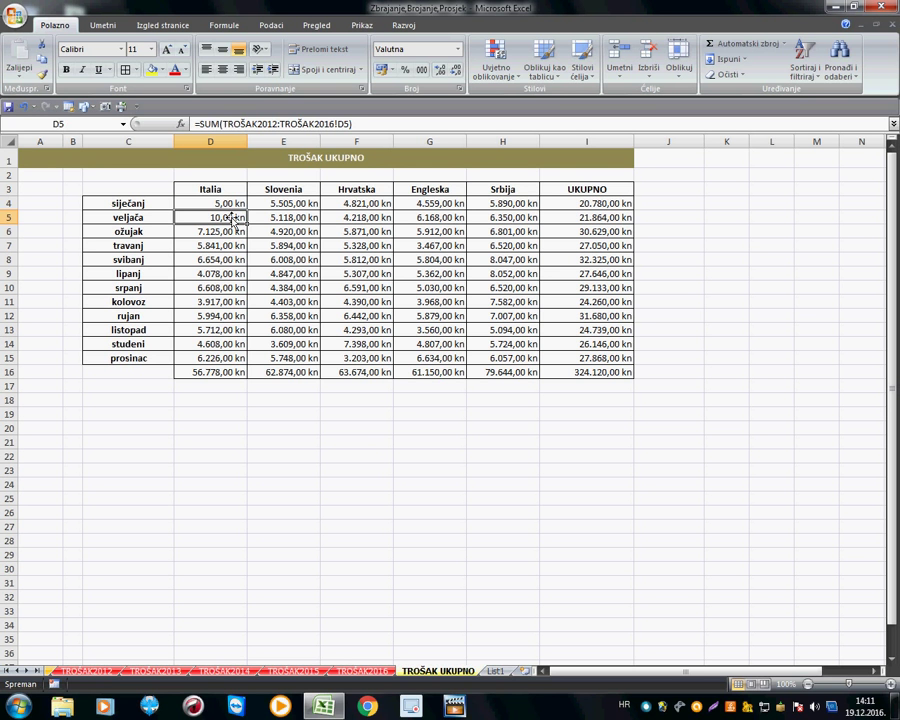
{"action": "left_click", "coordinate": [229, 206]}
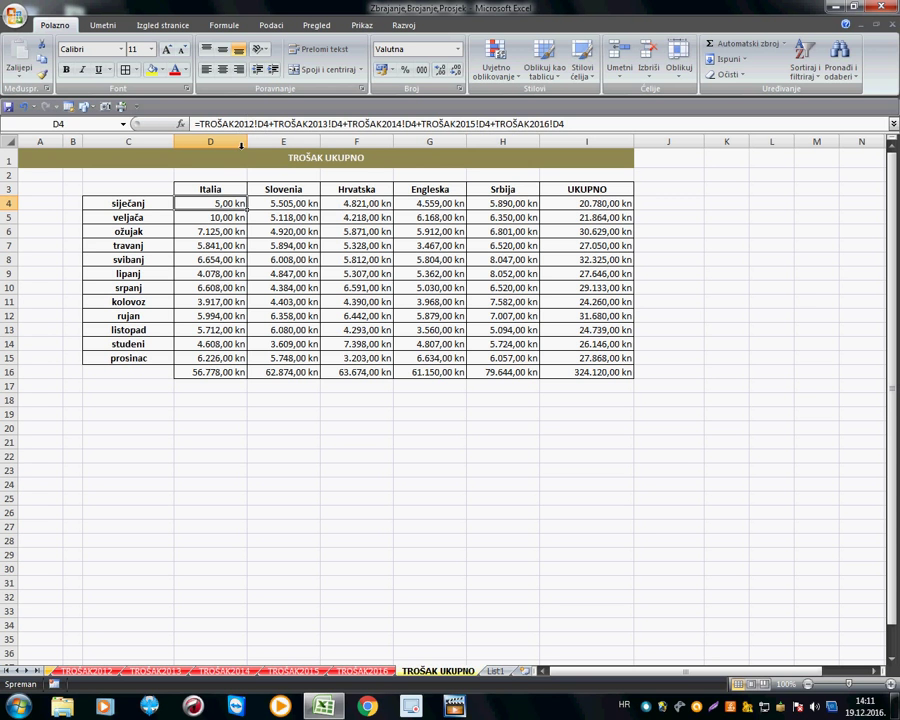
{"action": "left_click", "coordinate": [238, 219]}
{"action": "left_click", "coordinate": [234, 233]}
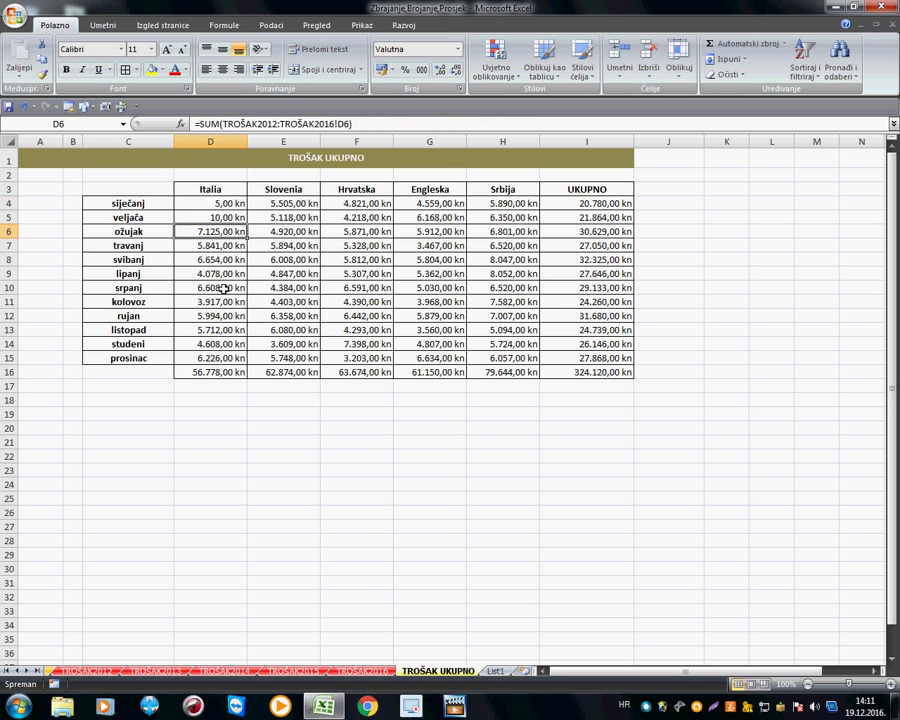
{"action": "left_click", "coordinate": [226, 287]}
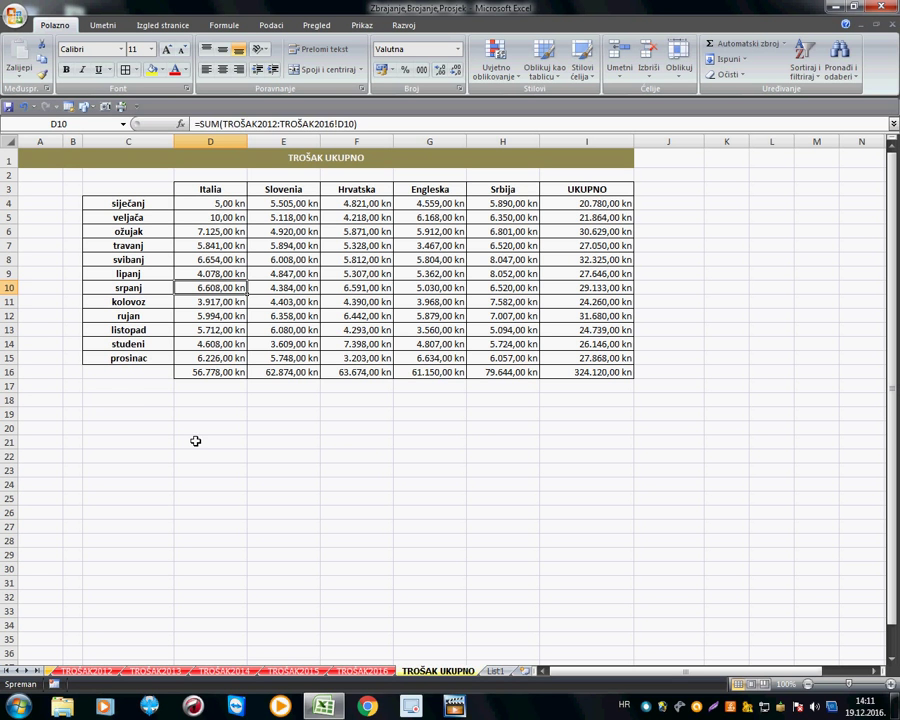
{"action": "left_click", "coordinate": [129, 403]}
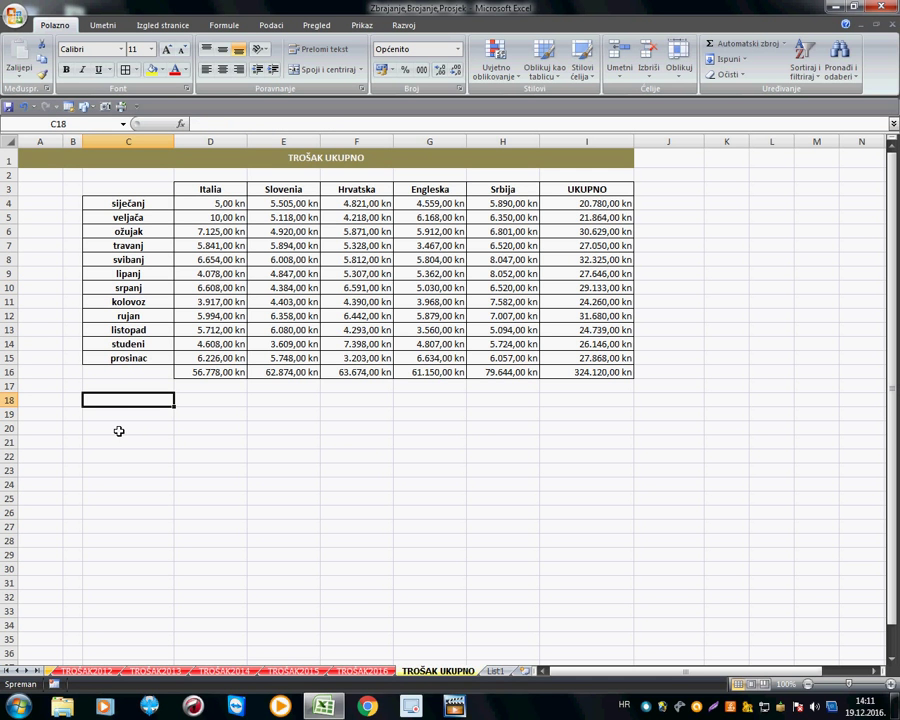